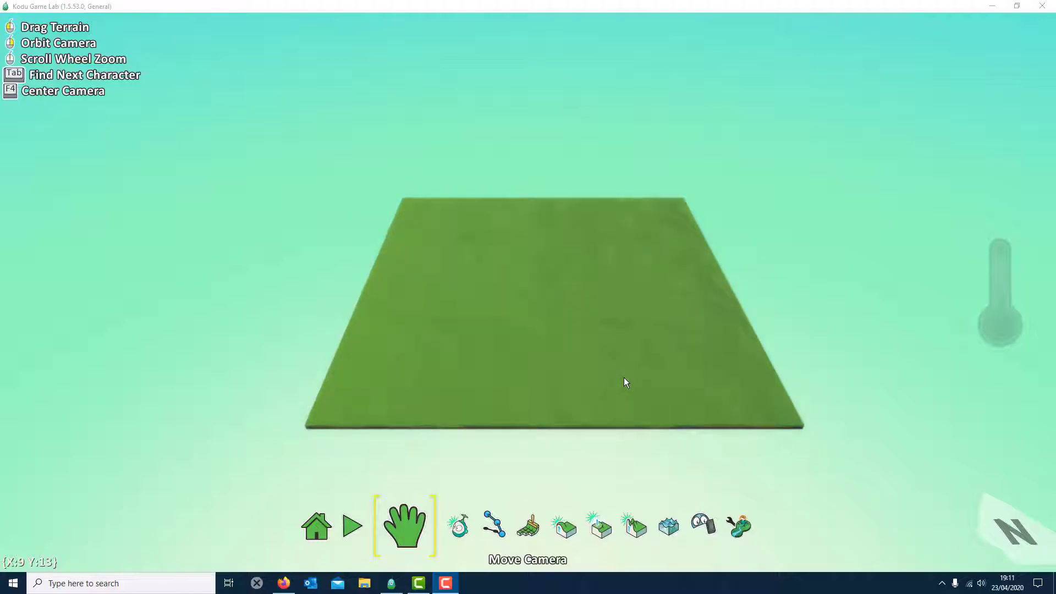
Raise the whole ground into a thick block with the Up/Down terrain tool and a size 20 brush.
{"action": "left_click", "coordinate": [531, 536]}
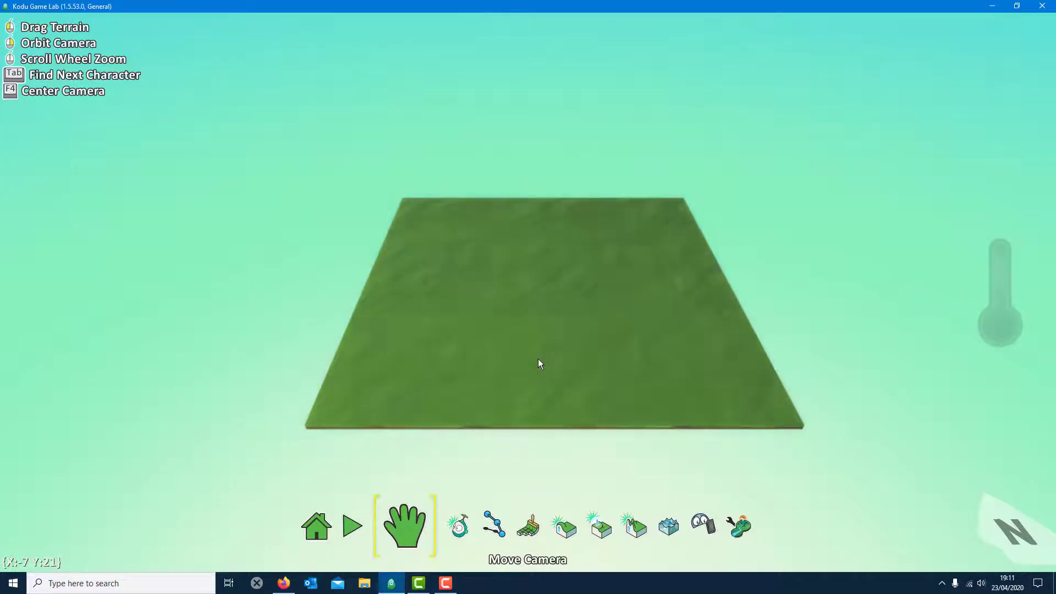
{"action": "left_click", "coordinate": [521, 534]}
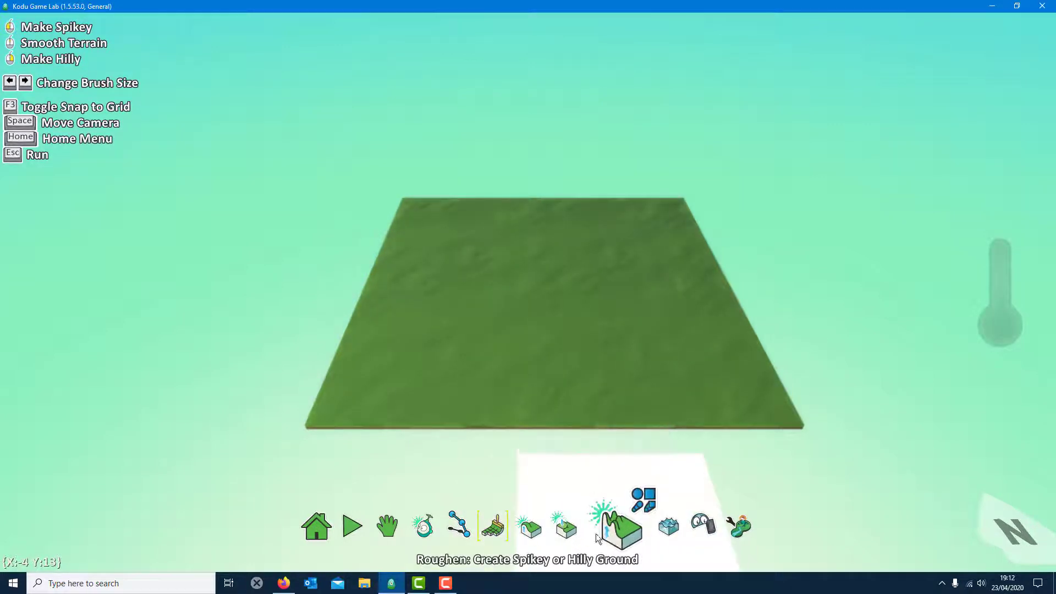
{"action": "left_click", "coordinate": [546, 535]}
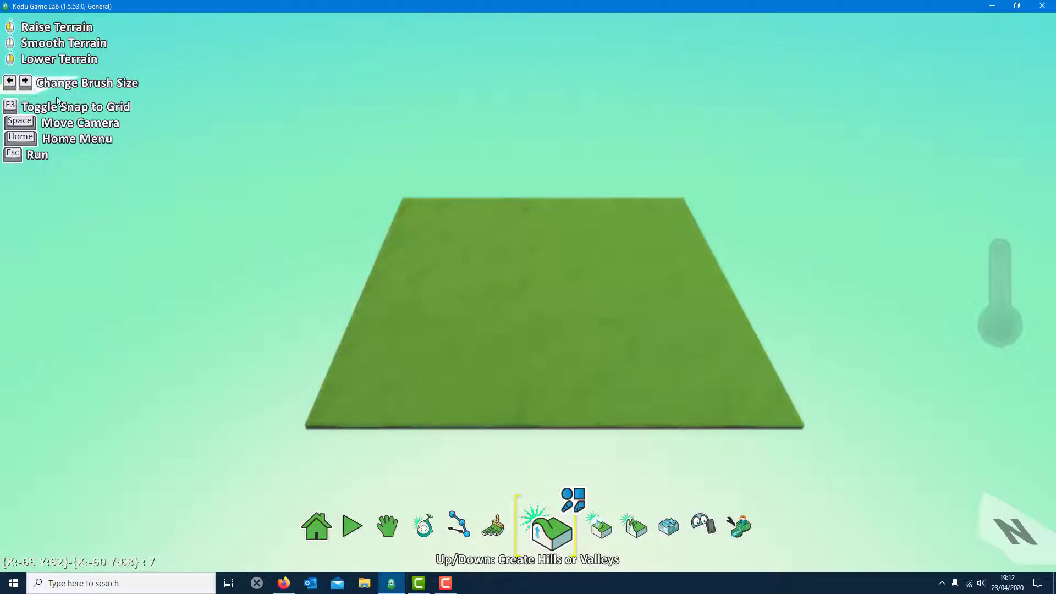
{"action": "key", "text": "Right"}
{"action": "key", "text": "Right"}
{"action": "key", "text": "Right"}
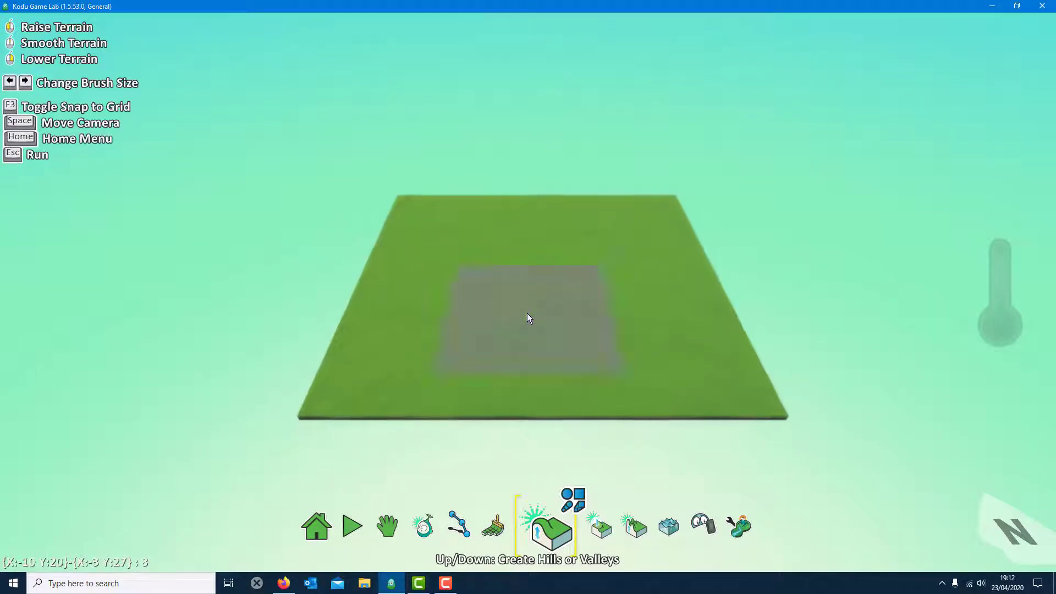
{"action": "key", "text": "Right"}
{"action": "key", "text": "Right"}
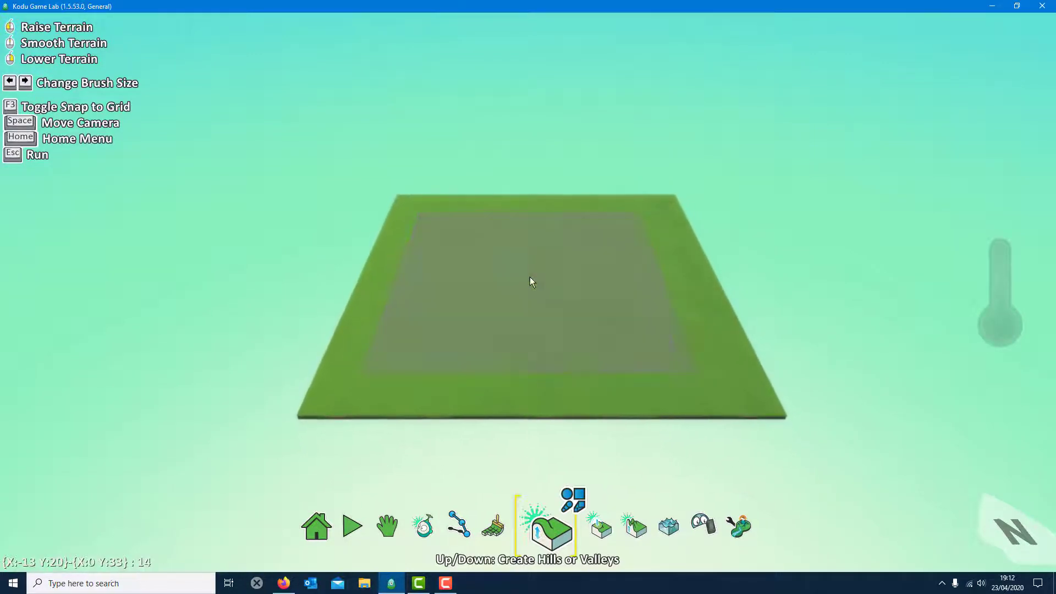
{"action": "key", "text": "Right"}
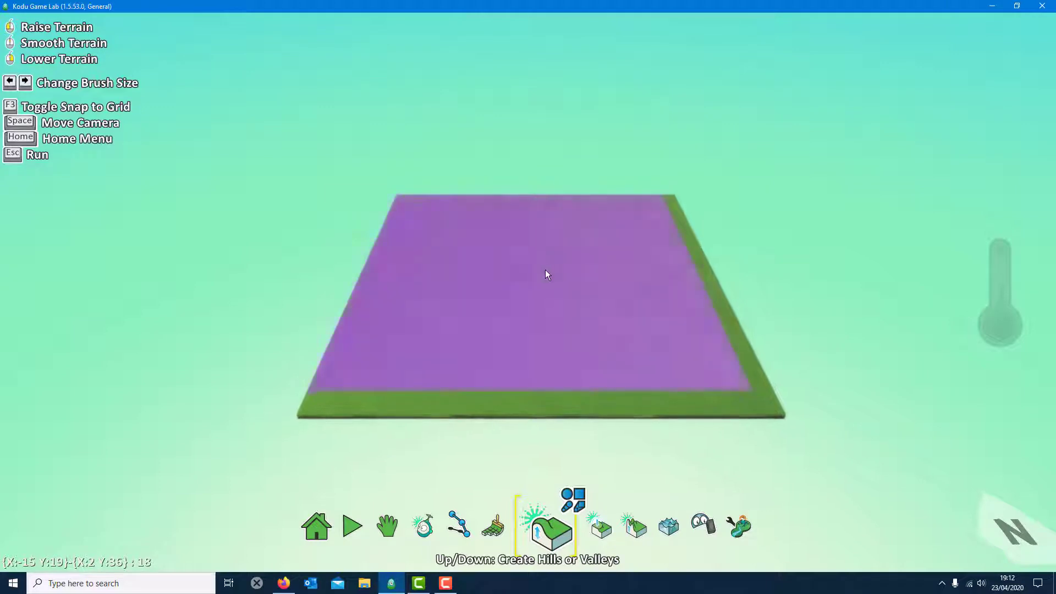
{"action": "left_click", "coordinate": [544, 275]}
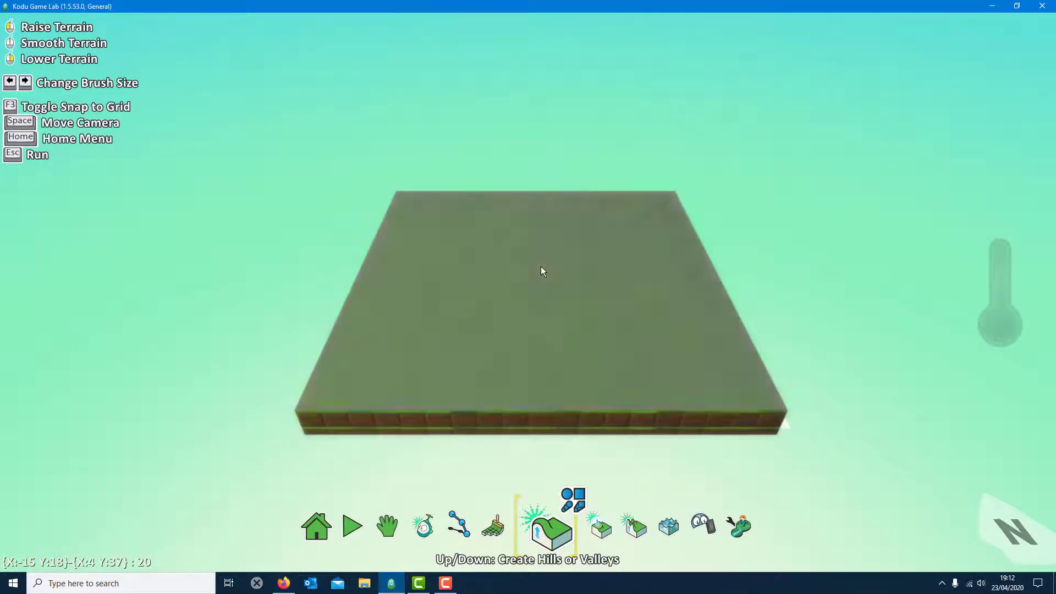
{"action": "left_click", "coordinate": [541, 268]}
{"action": "left_click", "coordinate": [541, 268]}
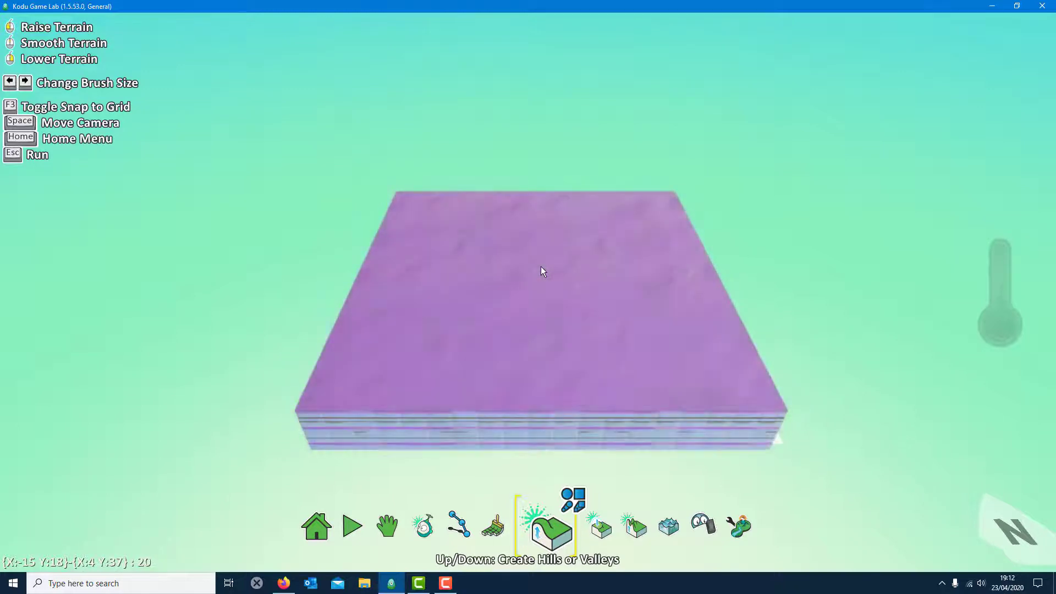
{"action": "left_click", "coordinate": [541, 268]}
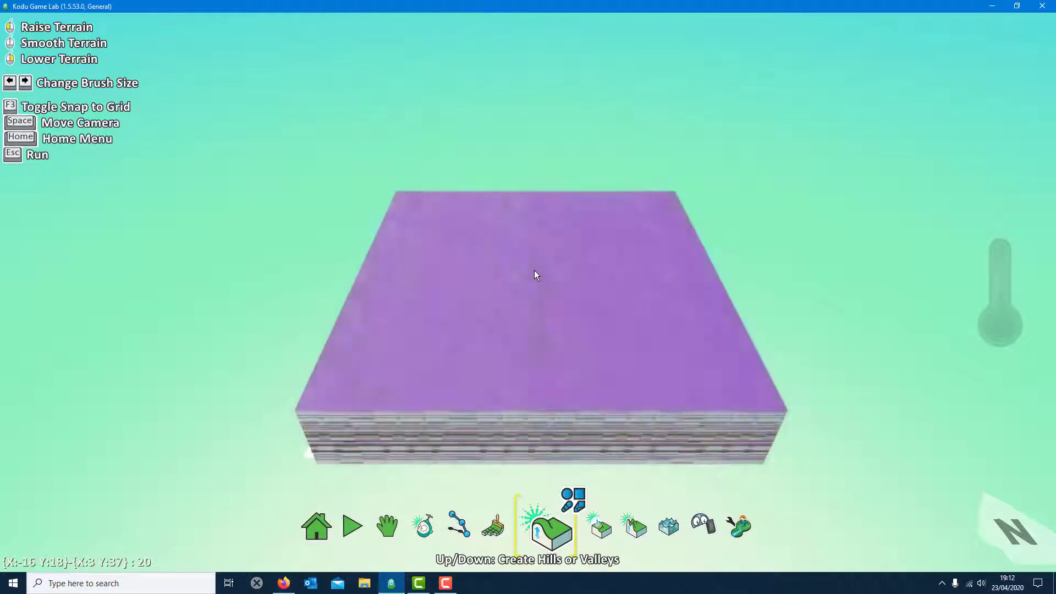
With the terrain brush reduced to size 4, raise a square patch near the ground's front-right side and lower it into a pit.
{"action": "key", "text": "Left"}
{"action": "key", "text": "Left"}
{"action": "key", "text": "Left"}
{"action": "key", "text": "Left"}
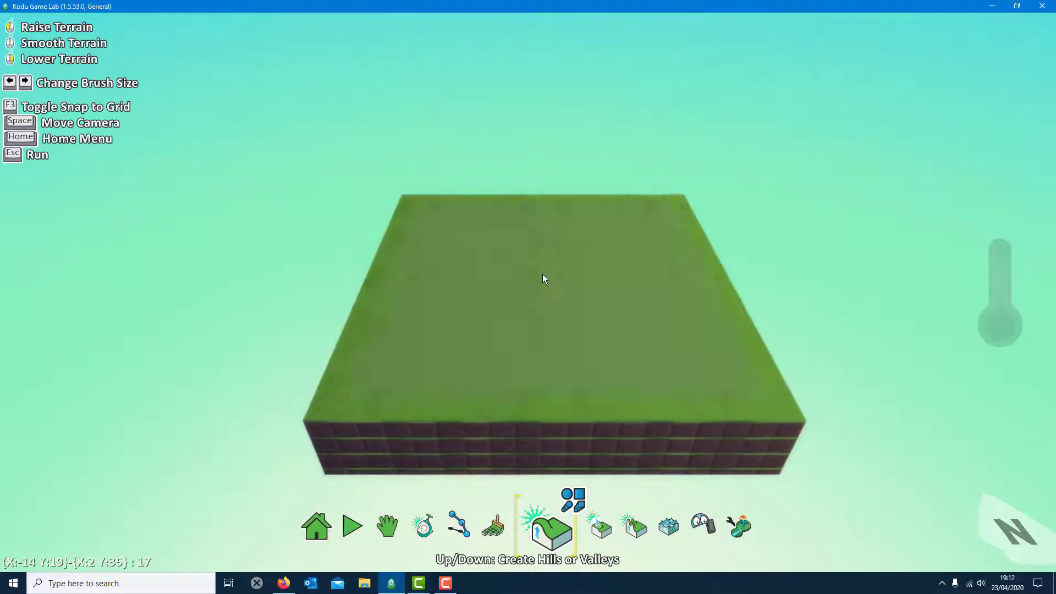
{"action": "key", "text": "Left"}
{"action": "key", "text": "Left"}
{"action": "key", "text": "Left"}
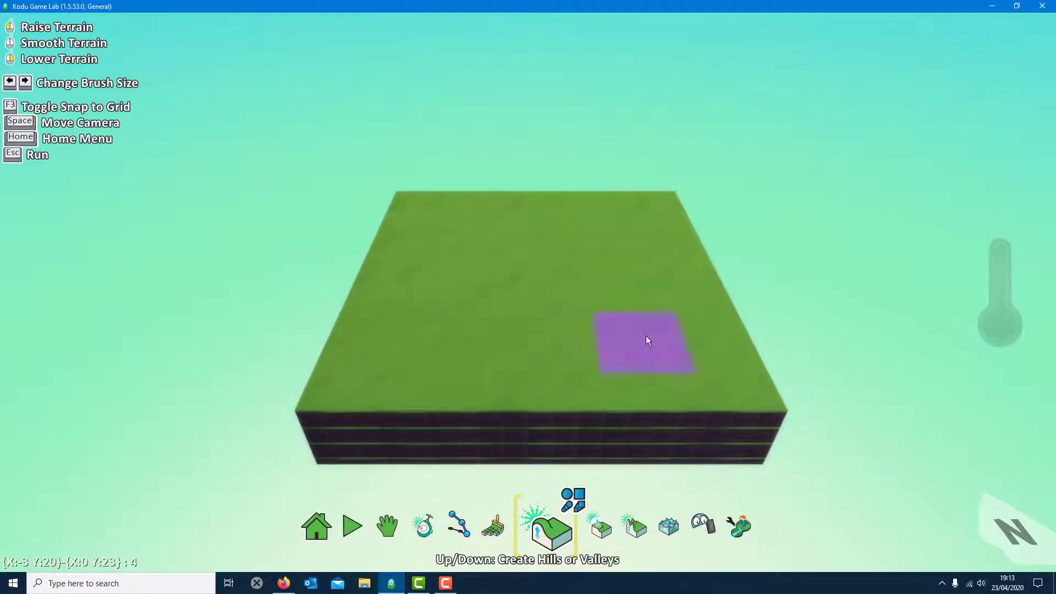
{"action": "left_click", "coordinate": [661, 342]}
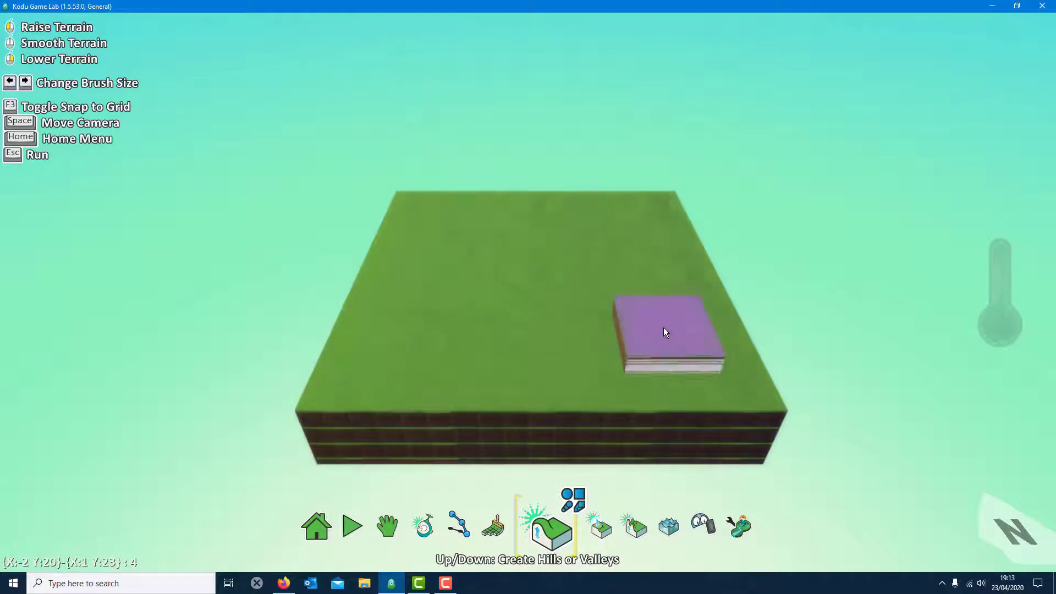
{"action": "right_click_drag", "start_coordinate": [664, 328], "coordinate": [642, 357]}
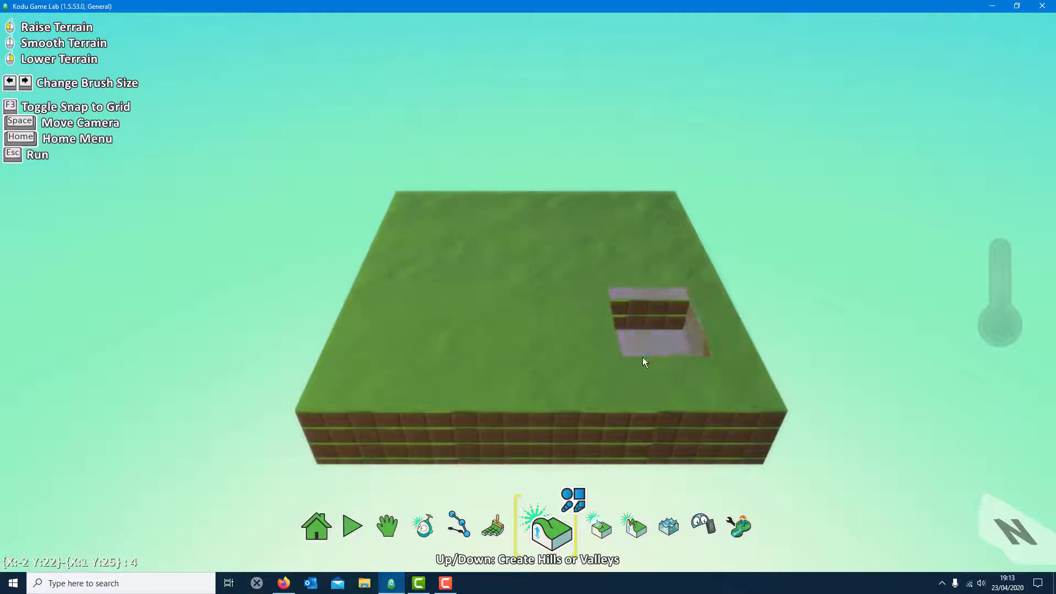
Lower four more pits with the size 4 brush at the ground's back right, centre left, back left and front left.
{"action": "left_click", "coordinate": [391, 529]}
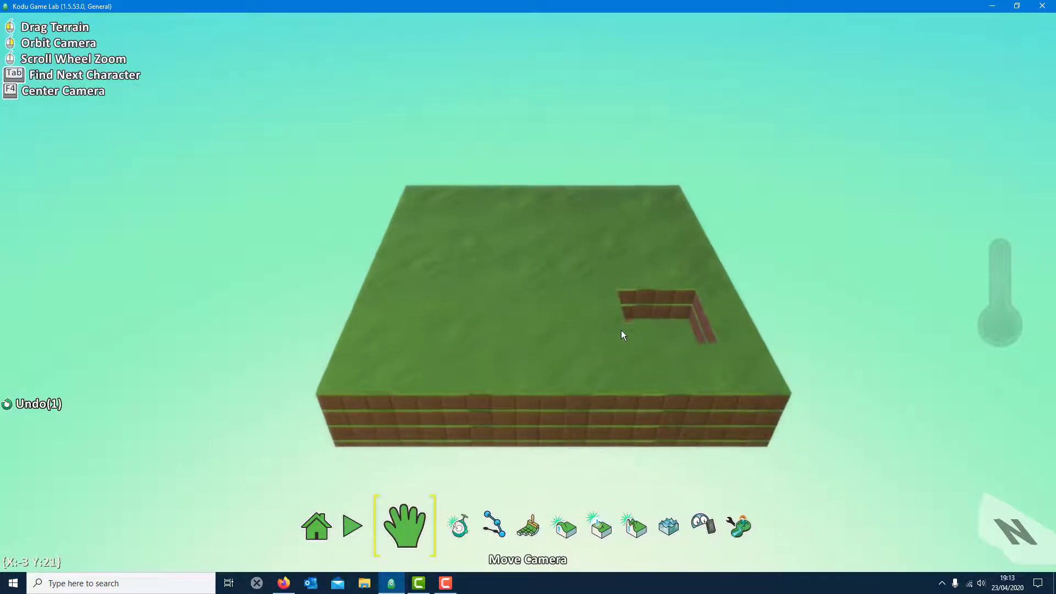
{"action": "left_click_drag", "start_coordinate": [621, 330], "coordinate": [521, 463]}
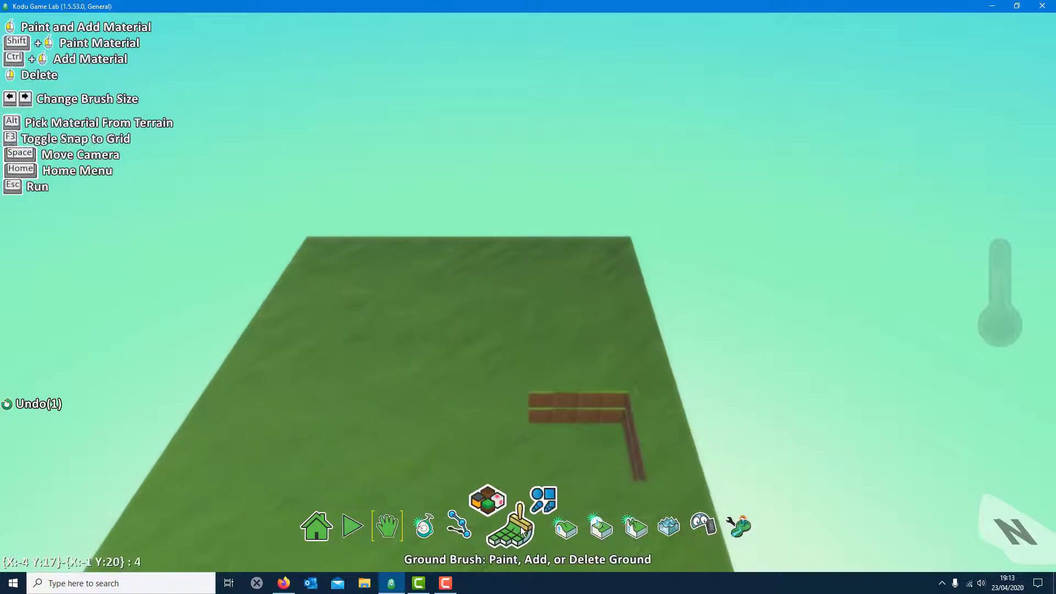
{"action": "left_click", "coordinate": [557, 536]}
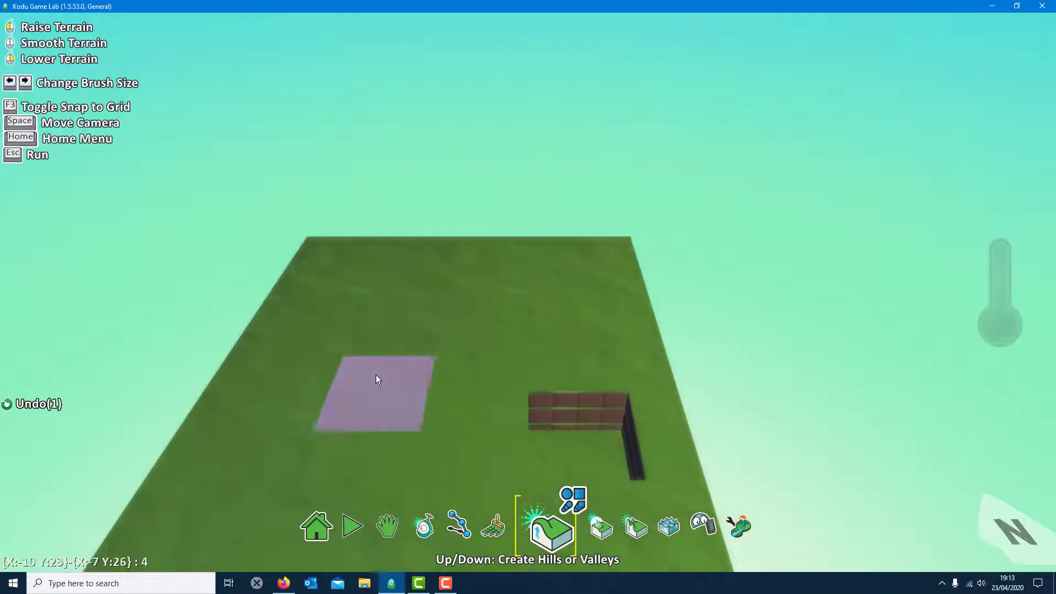
{"action": "right_click_drag", "start_coordinate": [540, 290], "coordinate": [542, 271]}
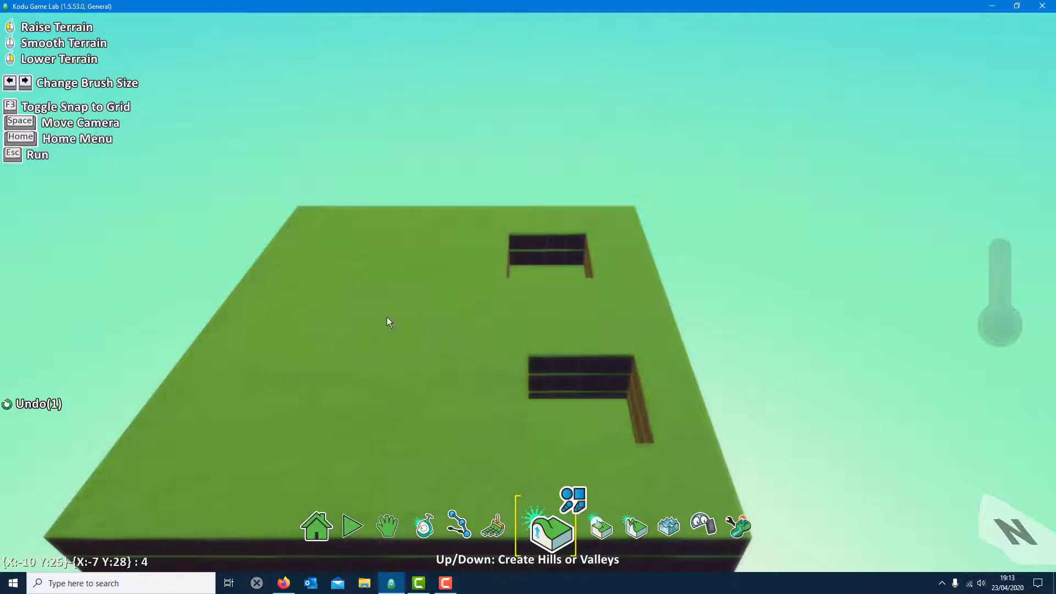
{"action": "mouse_move", "coordinate": [387, 316]}
{"action": "right_mouse_down"}
{"action": "mouse_move", "coordinate": [391, 334]}
{"action": "mouse_move", "coordinate": [400, 296]}
{"action": "mouse_move", "coordinate": [364, 363]}
{"action": "right_mouse_up"}
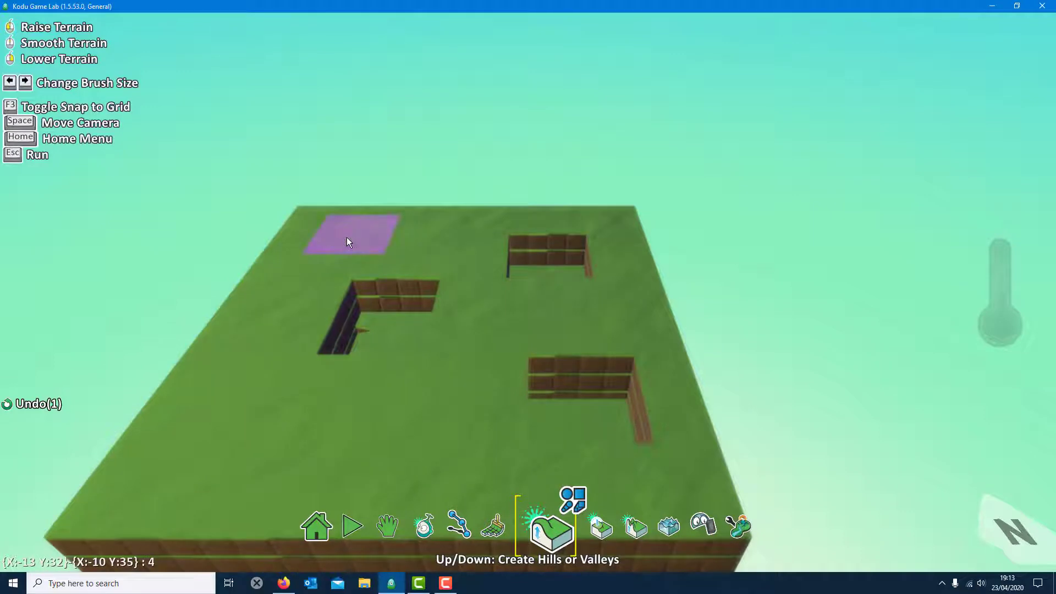
{"action": "right_click_drag", "start_coordinate": [347, 242], "coordinate": [356, 253]}
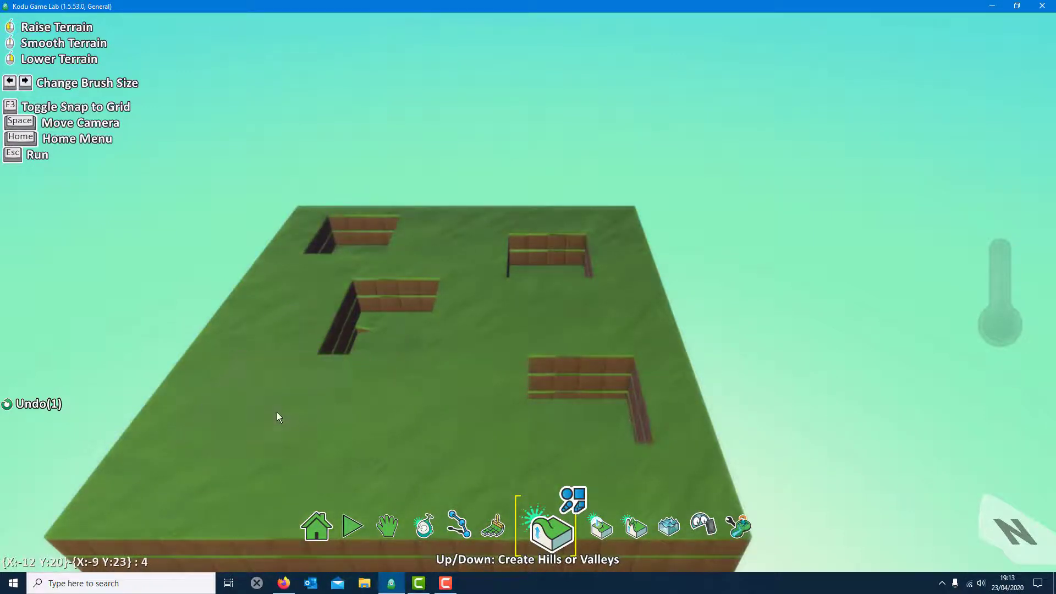
{"action": "right_click_drag", "start_coordinate": [275, 423], "coordinate": [287, 437]}
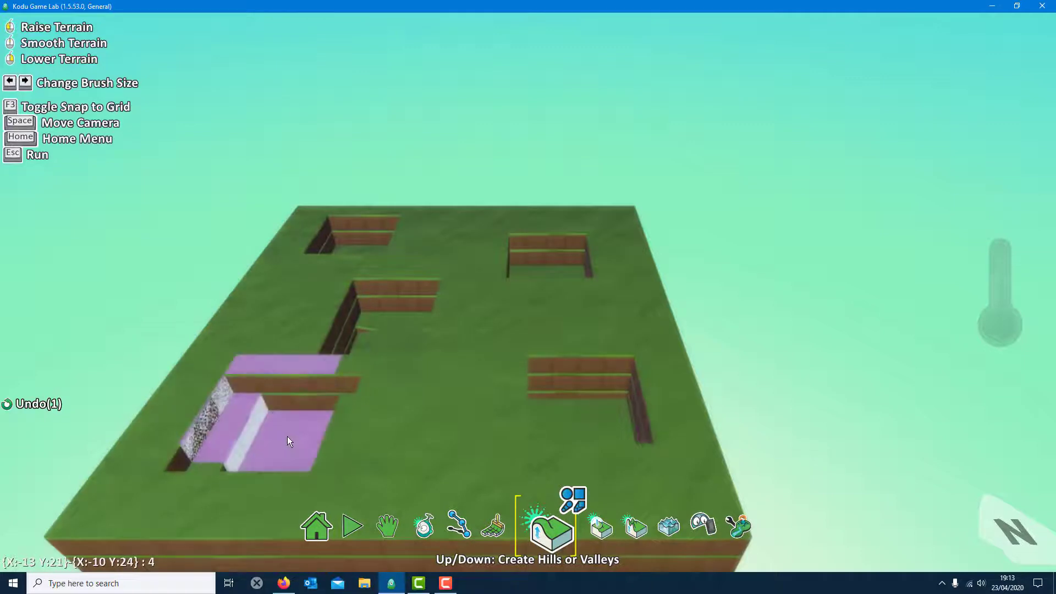
{"action": "right_click_drag", "start_coordinate": [352, 429], "coordinate": [355, 431]}
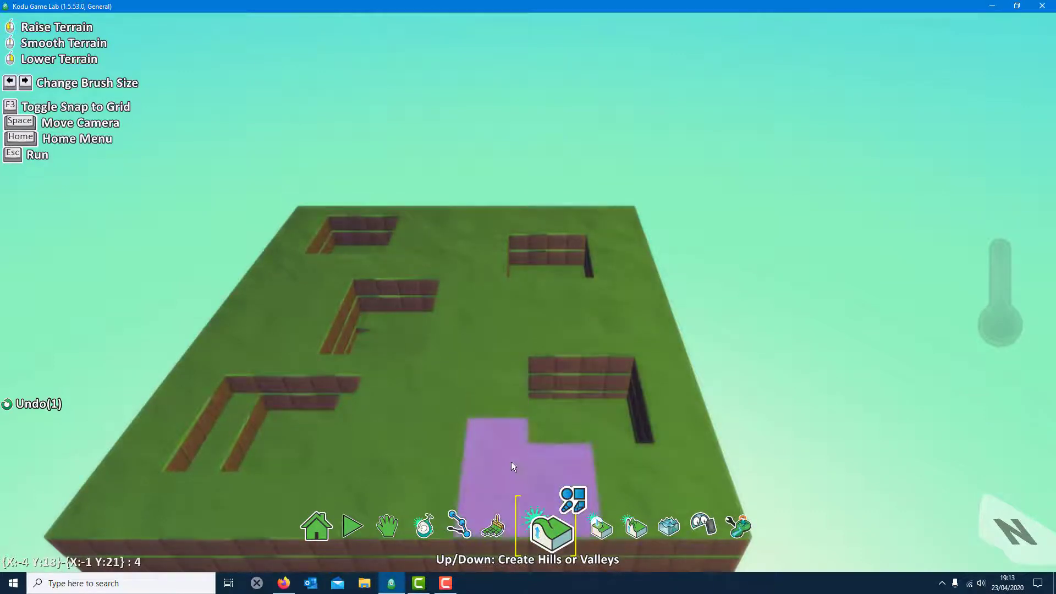
Paint the floor of the front-right pit with purple ground material 119 using the Ground Brush.
{"action": "left_click", "coordinate": [491, 526]}
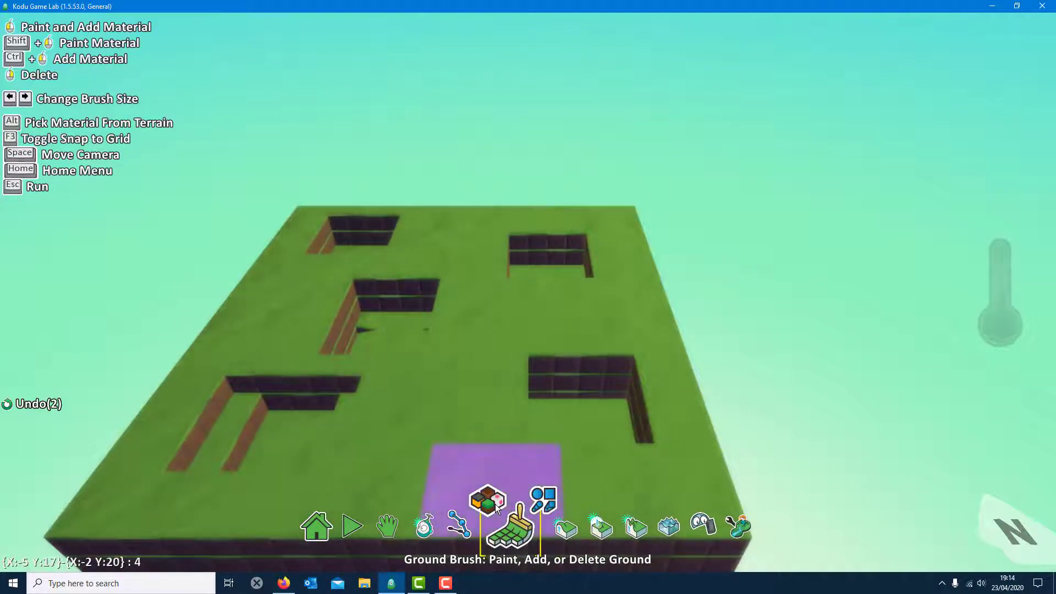
{"action": "left_click", "coordinate": [495, 503]}
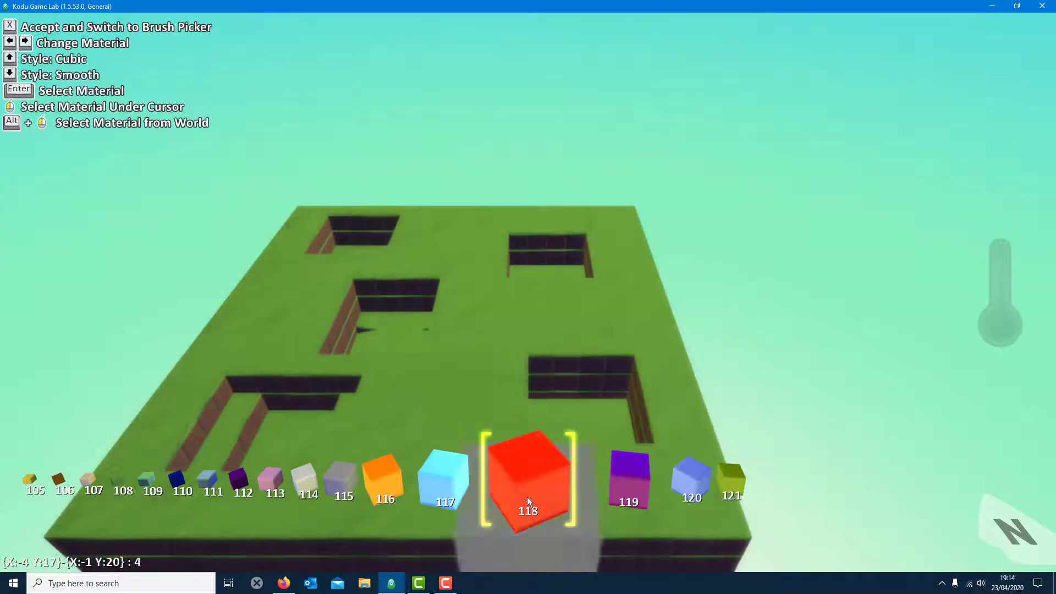
{"action": "left_click", "coordinate": [471, 496]}
{"action": "scroll", "coordinate": [498, 494], "scroll_direction": "up", "scroll_amount": 13}
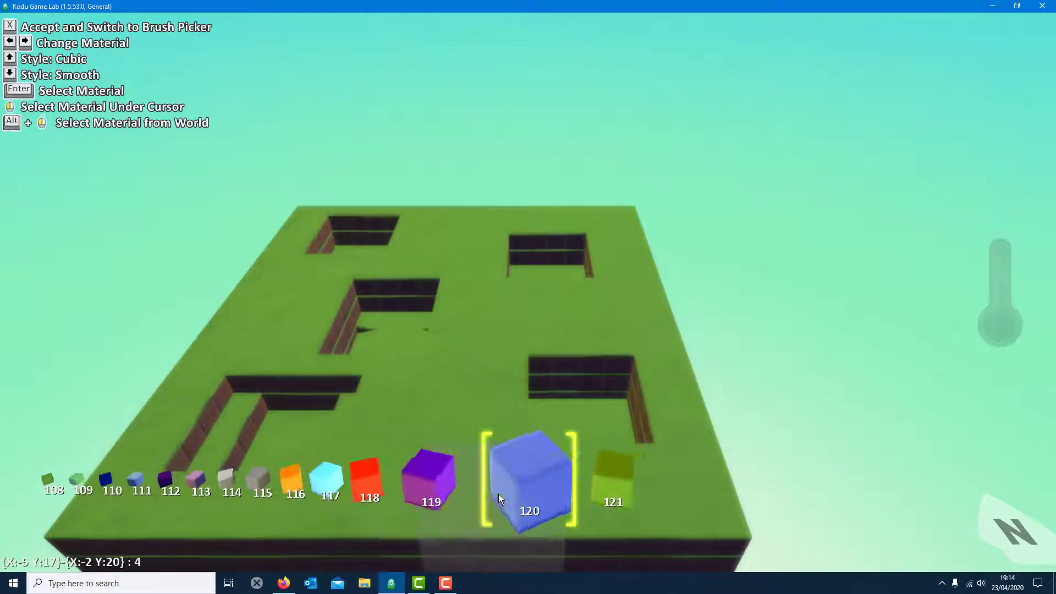
{"action": "scroll", "coordinate": [499, 493], "scroll_direction": "down", "scroll_amount": 18}
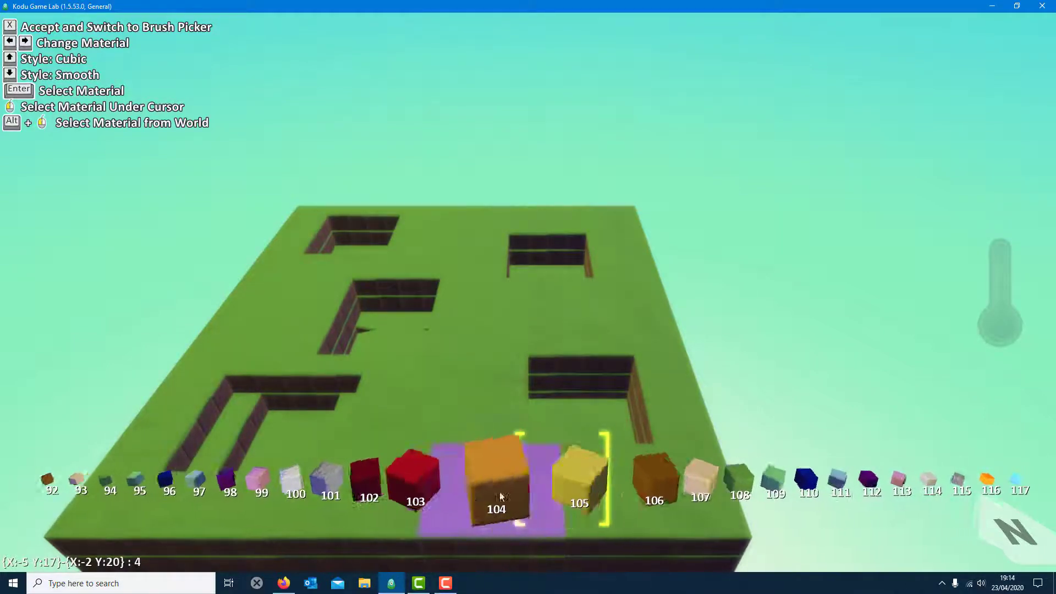
{"action": "scroll", "coordinate": [525, 472], "scroll_direction": "up", "scroll_amount": 3}
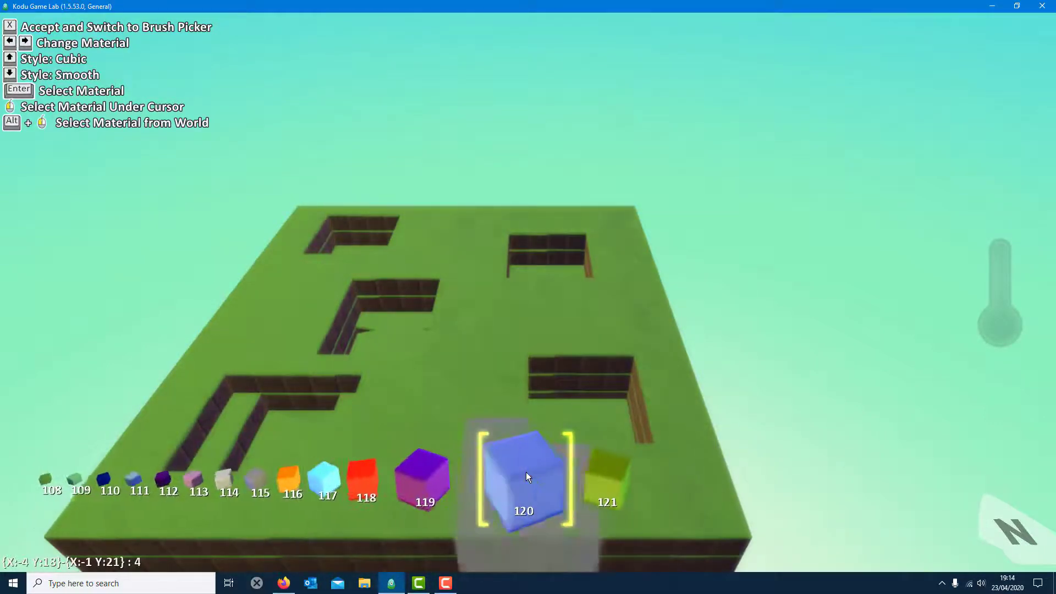
{"action": "scroll", "coordinate": [520, 472], "scroll_direction": "down", "scroll_amount": 1}
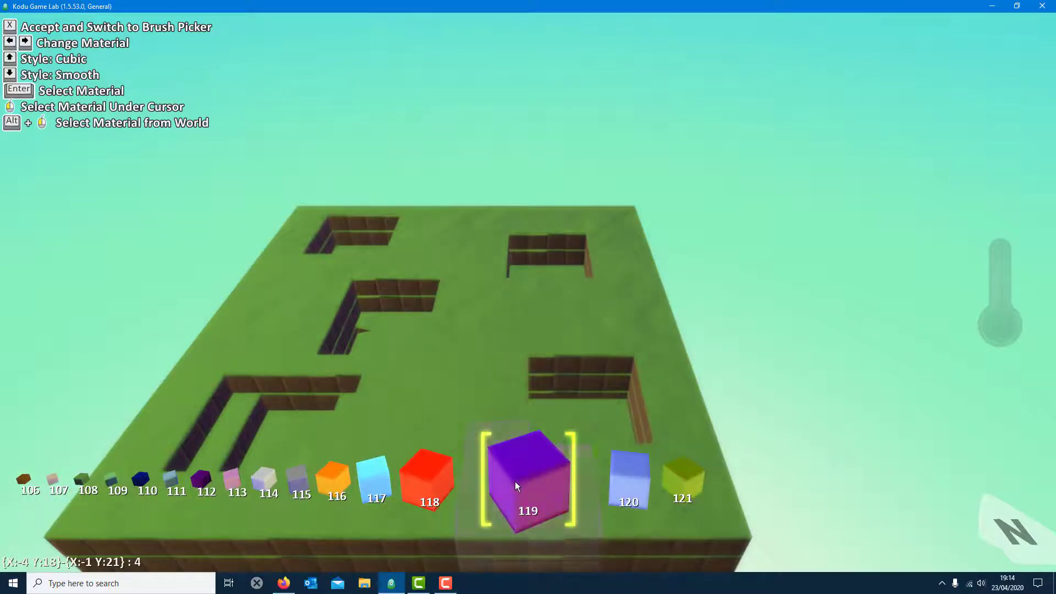
{"action": "left_click", "coordinate": [520, 482]}
{"action": "left_click", "coordinate": [573, 427]}
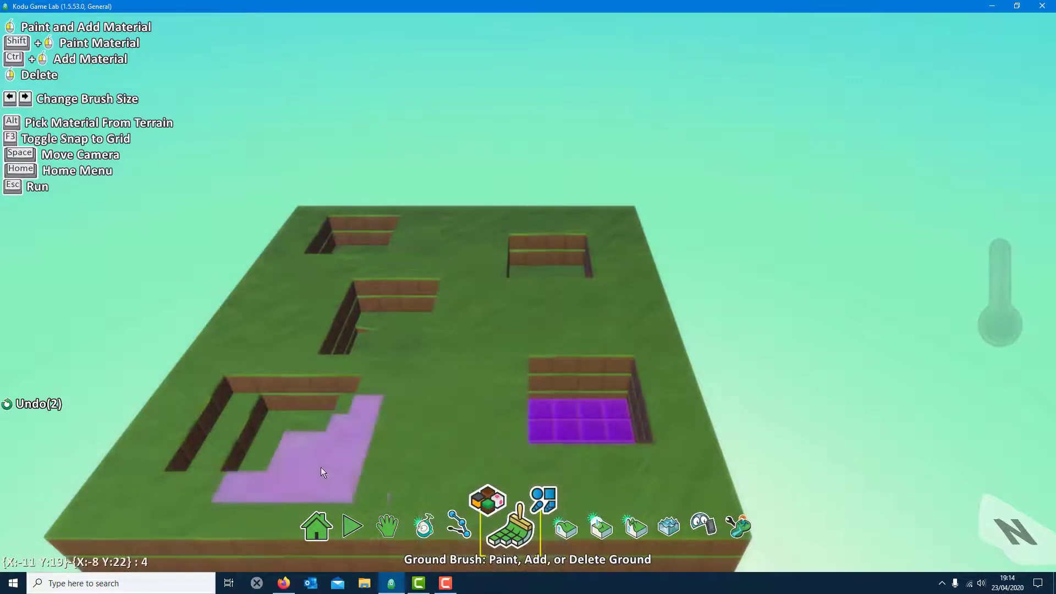
Bring up the Ground Brush's materials and look through the whole range from purple material 119 to green material 121.
{"action": "left_click", "coordinate": [491, 504]}
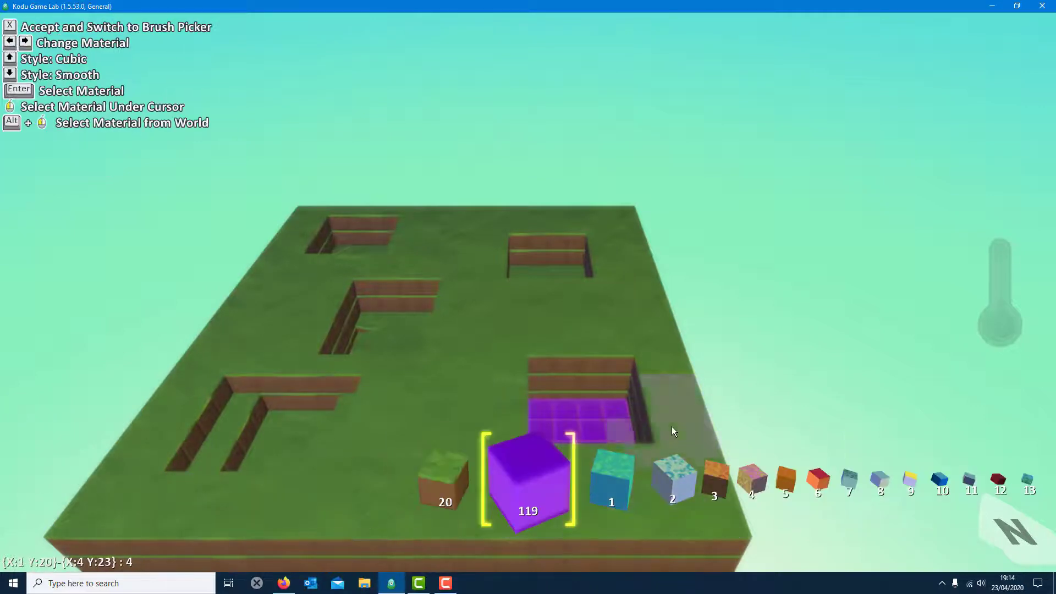
{"action": "key", "text": "Right"}
{"action": "key", "text": "Left"}
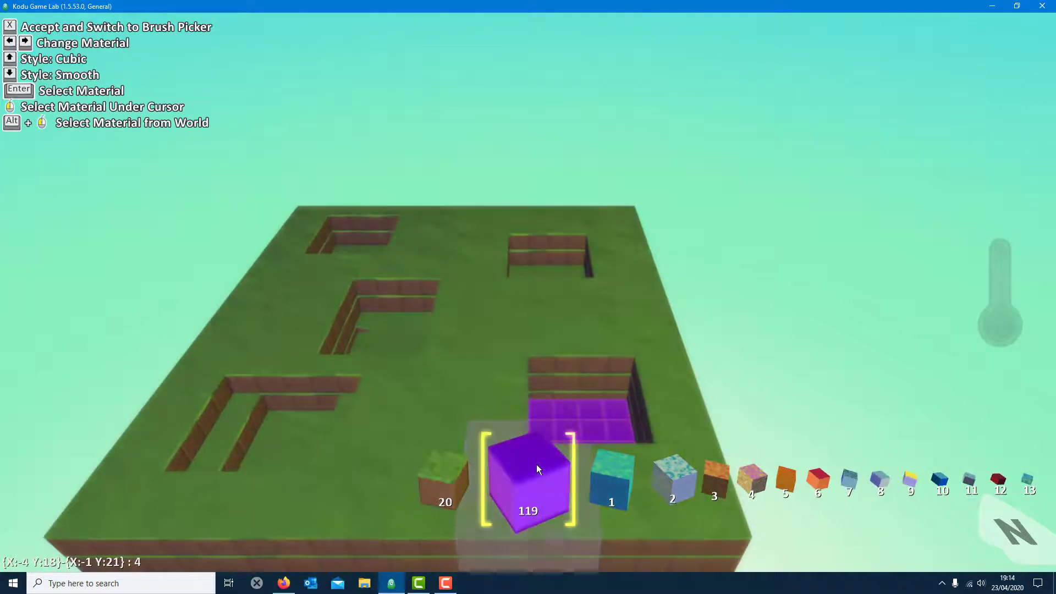
{"action": "key", "text": "Right"}
{"action": "key", "text": "Right"}
{"action": "key", "text": "Right"}
{"action": "key", "text": "Right"}
{"action": "key", "text": "Right"}
{"action": "key", "text": "Right"}
{"action": "key", "text": "Right"}
{"action": "key", "text": "Right"}
{"action": "key", "text": "Right"}
{"action": "key", "text": "Right"}
{"action": "key", "text": "Right"}
{"action": "key", "text": "Right"}
{"action": "key", "text": "Right"}
{"action": "key", "text": "Right"}
{"action": "key", "text": "Right"}
{"action": "key", "text": "Right"}
{"action": "key", "text": "Right"}
{"action": "key", "text": "Right"}
{"action": "key", "text": "Right"}
{"action": "key", "text": "Right"}
{"action": "key", "text": "Right"}
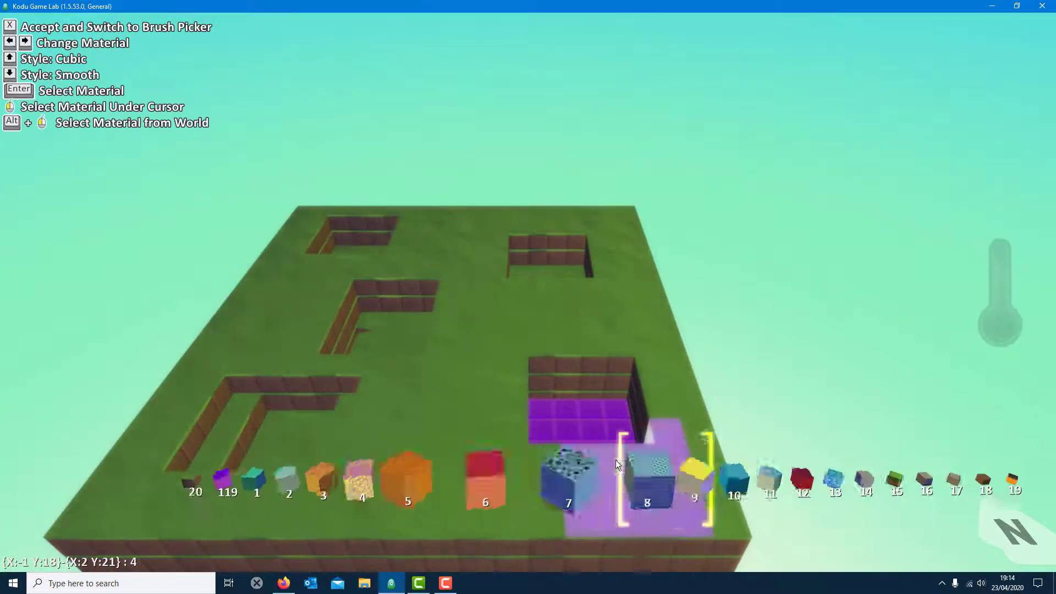
{"action": "key", "text": "Right"}
{"action": "key", "text": "Right"}
{"action": "key", "text": "Right"}
{"action": "key", "text": "Right"}
{"action": "key", "text": "Right"}
{"action": "key", "text": "Right"}
{"action": "key", "text": "Right"}
{"action": "key", "text": "Right"}
{"action": "key", "text": "Right"}
{"action": "key", "text": "Right"}
{"action": "key", "text": "Right"}
{"action": "key", "text": "Right"}
{"action": "key", "text": "Right"}
{"action": "key", "text": "Right"}
{"action": "key", "text": "Right"}
{"action": "key", "text": "Right"}
{"action": "key", "text": "Right"}
{"action": "key", "text": "Right"}
{"action": "key", "text": "Right"}
{"action": "key", "text": "Right"}
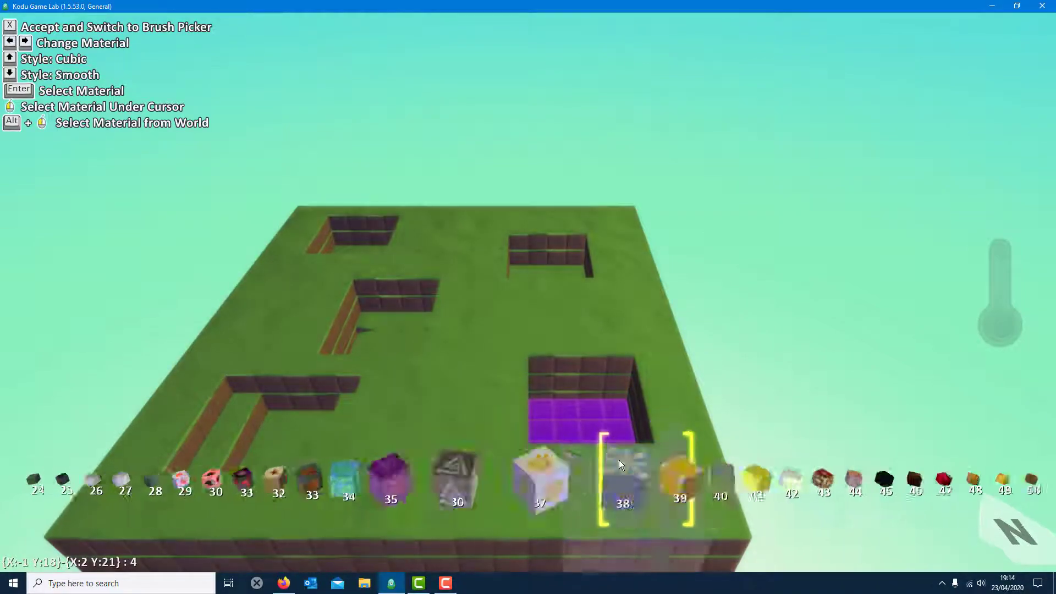
{"action": "key", "text": "Right"}
{"action": "key", "text": "Right"}
{"action": "key", "text": "Right"}
{"action": "key", "text": "Right"}
{"action": "key", "text": "Right"}
{"action": "key", "text": "Right"}
{"action": "key", "text": "Right"}
{"action": "key", "text": "Right"}
{"action": "key", "text": "Right"}
{"action": "key", "text": "Right"}
{"action": "key", "text": "Right"}
{"action": "key", "text": "Right"}
{"action": "key", "text": "Right"}
{"action": "key", "text": "Right"}
{"action": "key", "text": "Right"}
{"action": "key", "text": "Right"}
{"action": "key", "text": "Right"}
{"action": "key", "text": "Right"}
{"action": "key", "text": "Right"}
{"action": "key", "text": "Right"}
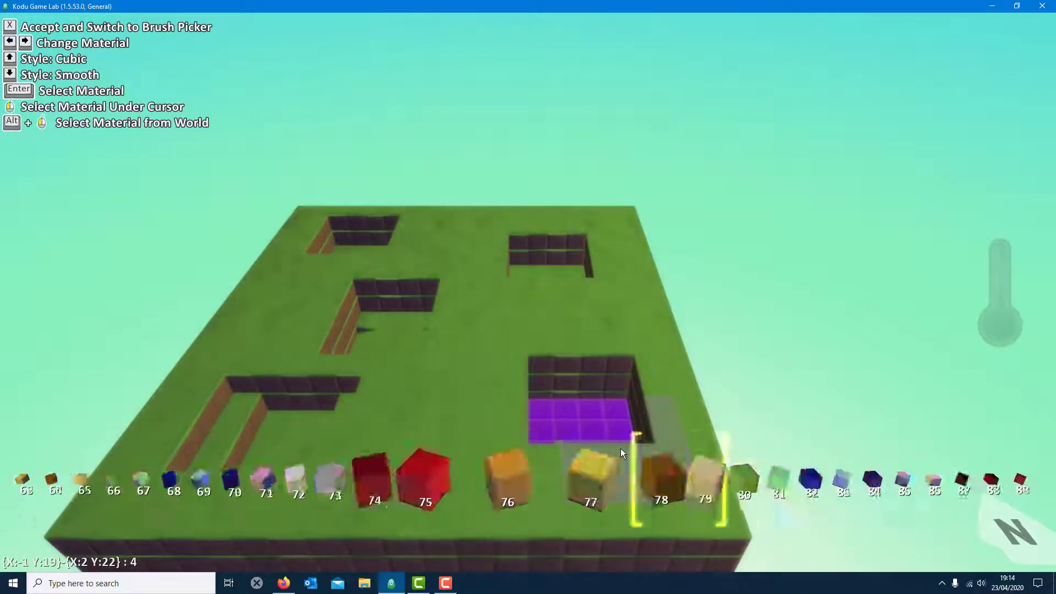
{"action": "key", "text": "Right"}
{"action": "key", "text": "Right"}
{"action": "key", "text": "Right"}
{"action": "key", "text": "Right"}
{"action": "key", "text": "Right"}
{"action": "key", "text": "Right"}
{"action": "key", "text": "Right"}
{"action": "key", "text": "Right"}
{"action": "key", "text": "Right"}
{"action": "key", "text": "Right"}
{"action": "key", "text": "Right"}
{"action": "key", "text": "Right"}
{"action": "key", "text": "Right"}
{"action": "key", "text": "Right"}
{"action": "key", "text": "Right"}
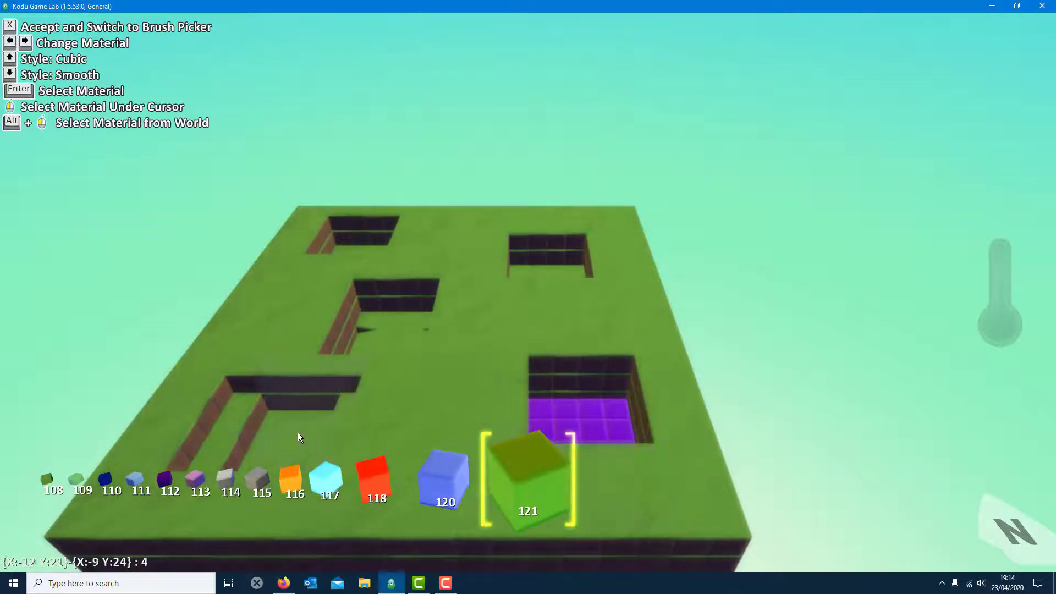
{"action": "left_click", "coordinate": [424, 478]}
{"action": "key", "text": "Right"}
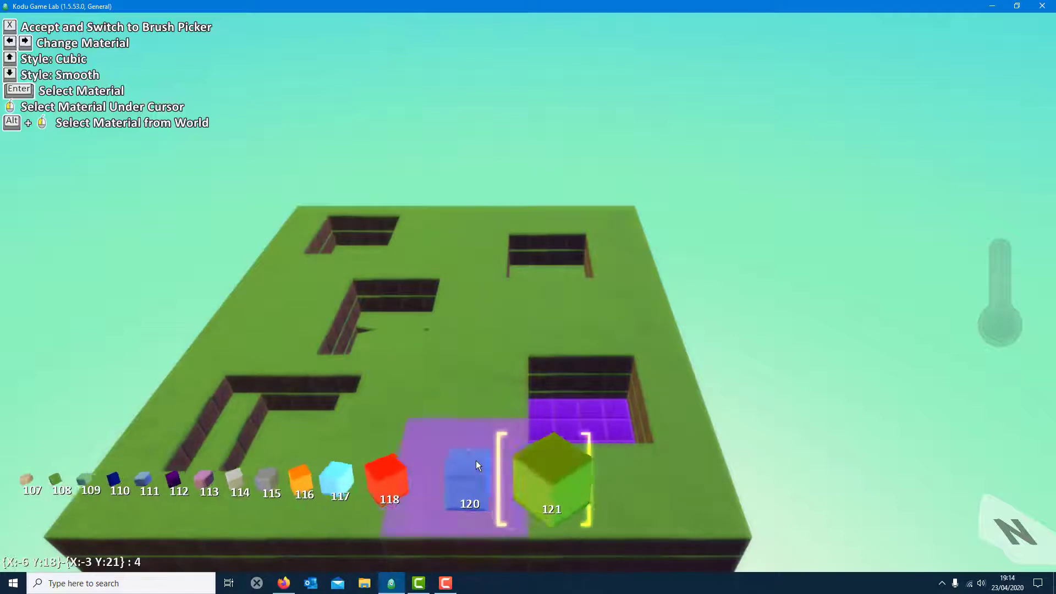
Look back through the ground materials from 121 to purple material 119 near the start of the range.
{"action": "key", "text": "Left"}
{"action": "key", "text": "Left"}
{"action": "key", "text": "Left"}
{"action": "key", "text": "Left"}
{"action": "key", "text": "Left"}
{"action": "key", "text": "Left"}
{"action": "key", "text": "Left"}
{"action": "key", "text": "Left"}
{"action": "key", "text": "Left"}
{"action": "key", "text": "Left"}
{"action": "key", "text": "Left"}
{"action": "key", "text": "Left"}
{"action": "key", "text": "Left"}
{"action": "key", "text": "Left"}
{"action": "key", "text": "Left"}
{"action": "key", "text": "Left"}
{"action": "key", "text": "Left"}
{"action": "key", "text": "Left"}
{"action": "key", "text": "Left"}
{"action": "key", "text": "Left"}
{"action": "key", "text": "Left"}
{"action": "key", "text": "Left"}
{"action": "key", "text": "Left"}
{"action": "key", "text": "Left"}
{"action": "key", "text": "Left"}
{"action": "key", "text": "Left"}
{"action": "key", "text": "Left"}
{"action": "key", "text": "Left"}
{"action": "key", "text": "Left"}
{"action": "key", "text": "Left"}
{"action": "key", "text": "Left"}
{"action": "key", "text": "Left"}
{"action": "key", "text": "Left"}
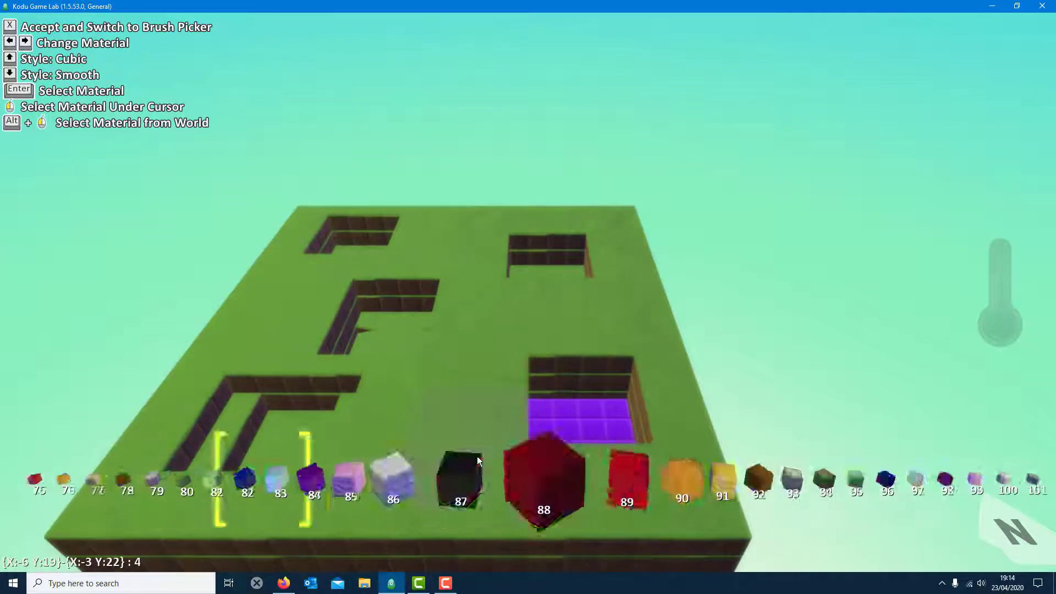
{"action": "key", "text": "Left"}
{"action": "key", "text": "Left"}
{"action": "key", "text": "Left"}
{"action": "key", "text": "Left"}
{"action": "key", "text": "Left"}
{"action": "key", "text": "Left"}
{"action": "key", "text": "Left"}
{"action": "key", "text": "Left"}
{"action": "key", "text": "Left"}
{"action": "key", "text": "Left"}
{"action": "key", "text": "Left"}
{"action": "key", "text": "Left"}
{"action": "key", "text": "Left"}
{"action": "key", "text": "Left"}
{"action": "key", "text": "Left"}
{"action": "key", "text": "Left"}
{"action": "key", "text": "Left"}
{"action": "key", "text": "Left"}
{"action": "key", "text": "Left"}
{"action": "key", "text": "Left"}
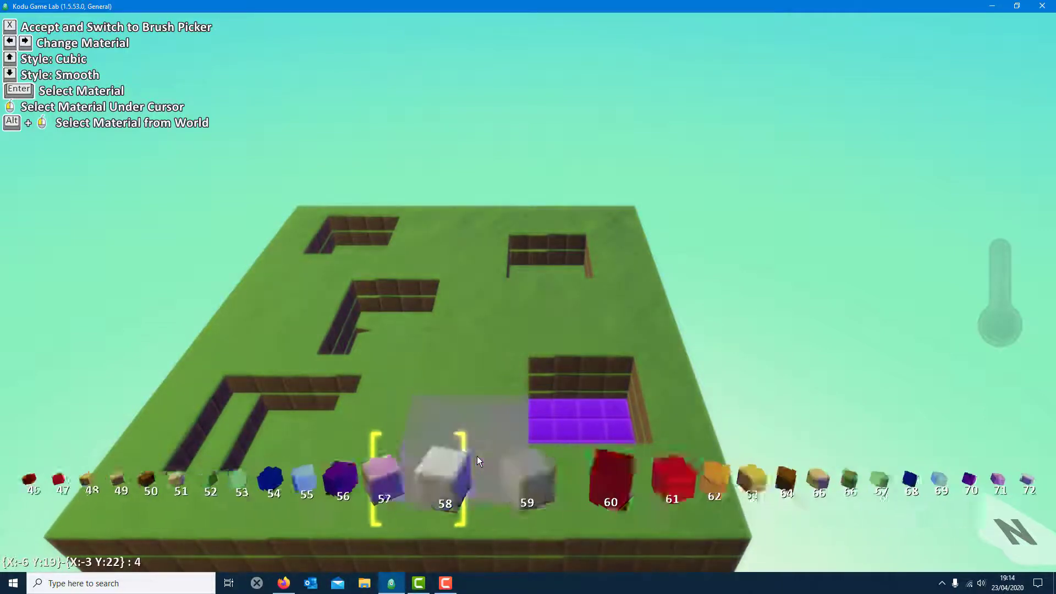
{"action": "key", "text": "Left"}
{"action": "key", "text": "Left"}
{"action": "key", "text": "Left"}
{"action": "key", "text": "Left"}
{"action": "key", "text": "Left"}
{"action": "key", "text": "Left"}
{"action": "key", "text": "Left"}
{"action": "key", "text": "Left"}
{"action": "key", "text": "Left"}
{"action": "key", "text": "Left"}
{"action": "key", "text": "Left"}
{"action": "key", "text": "Left"}
{"action": "key", "text": "Left"}
{"action": "key", "text": "Left"}
{"action": "key", "text": "Left"}
{"action": "key", "text": "Left"}
{"action": "key", "text": "Left"}
{"action": "key", "text": "Left"}
{"action": "key", "text": "Left"}
{"action": "key", "text": "Left"}
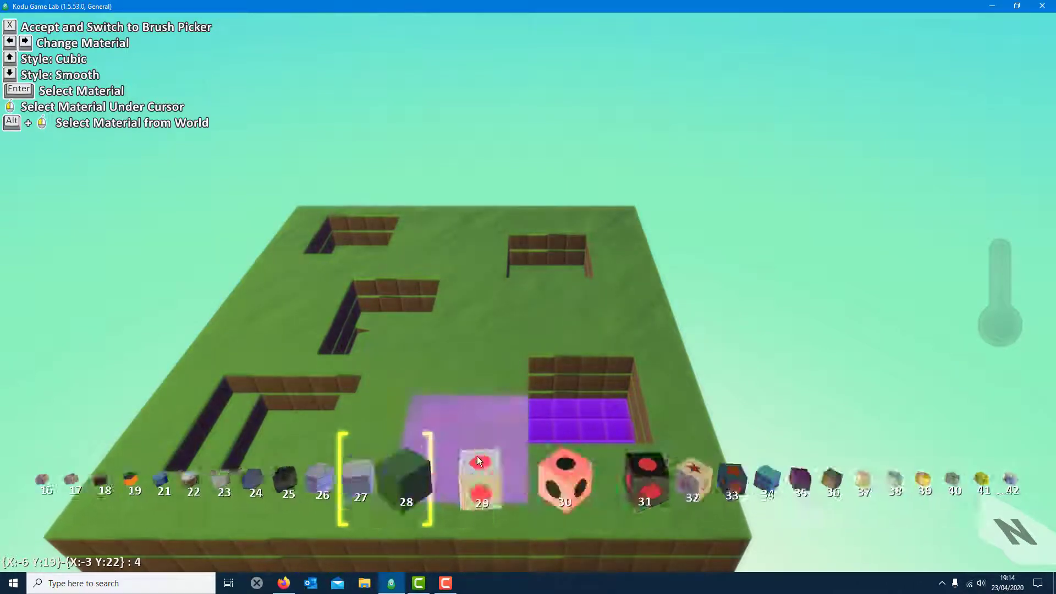
{"action": "key", "text": "Left"}
{"action": "key", "text": "Left"}
{"action": "key", "text": "Left"}
{"action": "key", "text": "Left"}
{"action": "key", "text": "Left"}
{"action": "key", "text": "Left"}
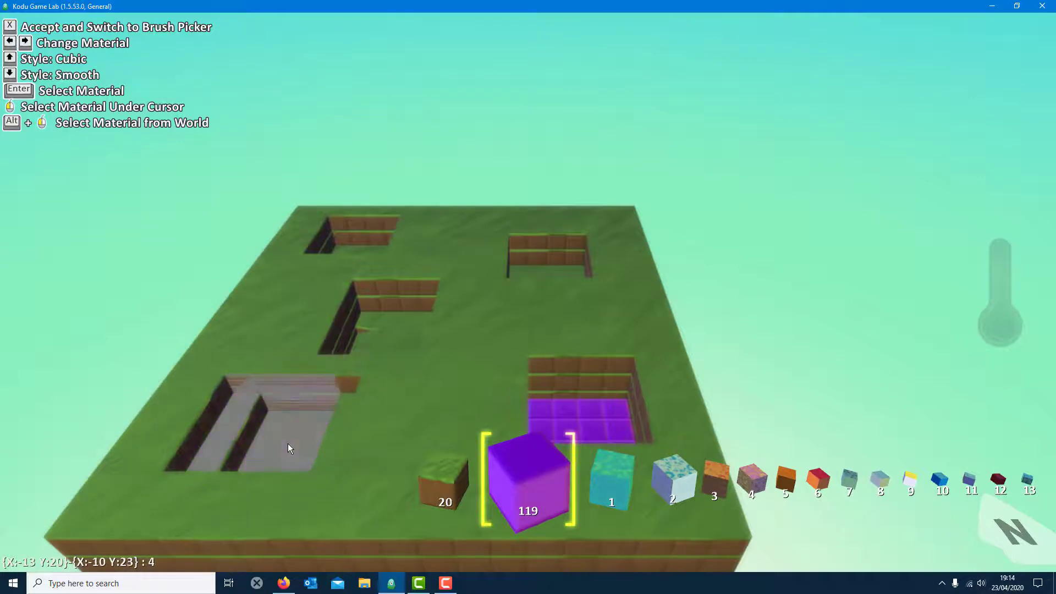
Paint the floors of the front-left, centre-left and back-right pits with purple ground material 119.
{"action": "left_click", "coordinate": [288, 443]}
{"action": "left_click", "coordinate": [386, 345]}
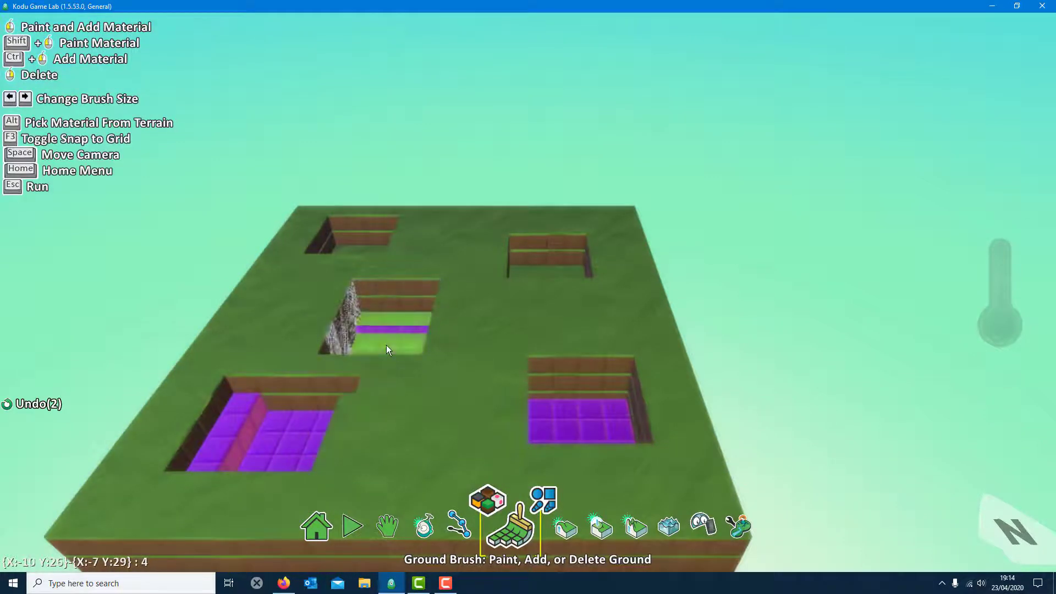
{"action": "left_click", "coordinate": [546, 278]}
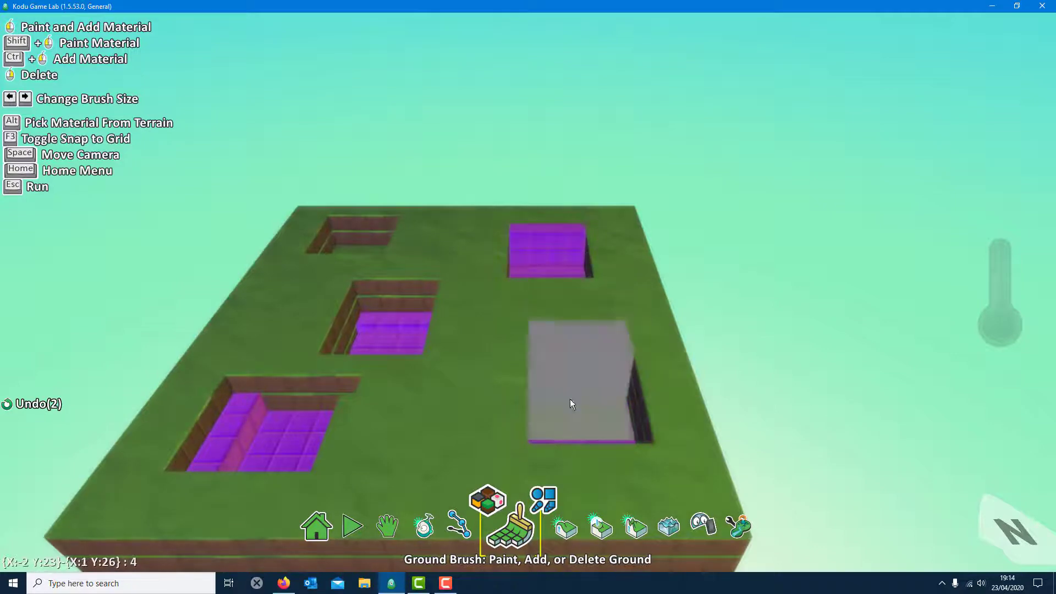
Choose red ground material 118 and paint the floor of the back-left pit with it.
{"action": "left_click", "coordinate": [492, 506]}
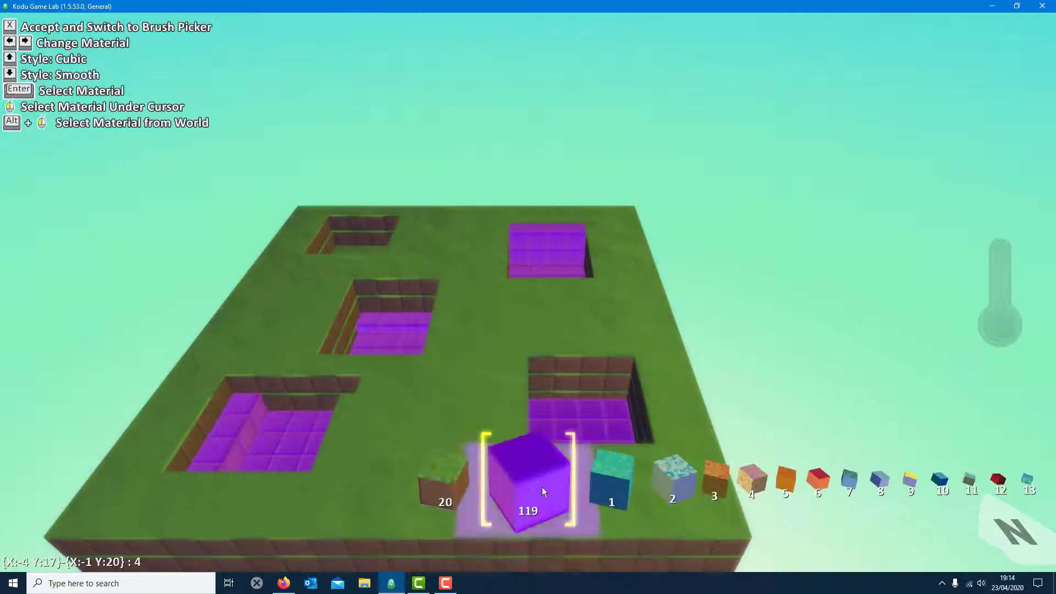
{"action": "scroll", "coordinate": [542, 486], "scroll_direction": "down", "scroll_amount": 5}
{"action": "scroll", "coordinate": [543, 487], "scroll_direction": "down", "scroll_amount": 20}
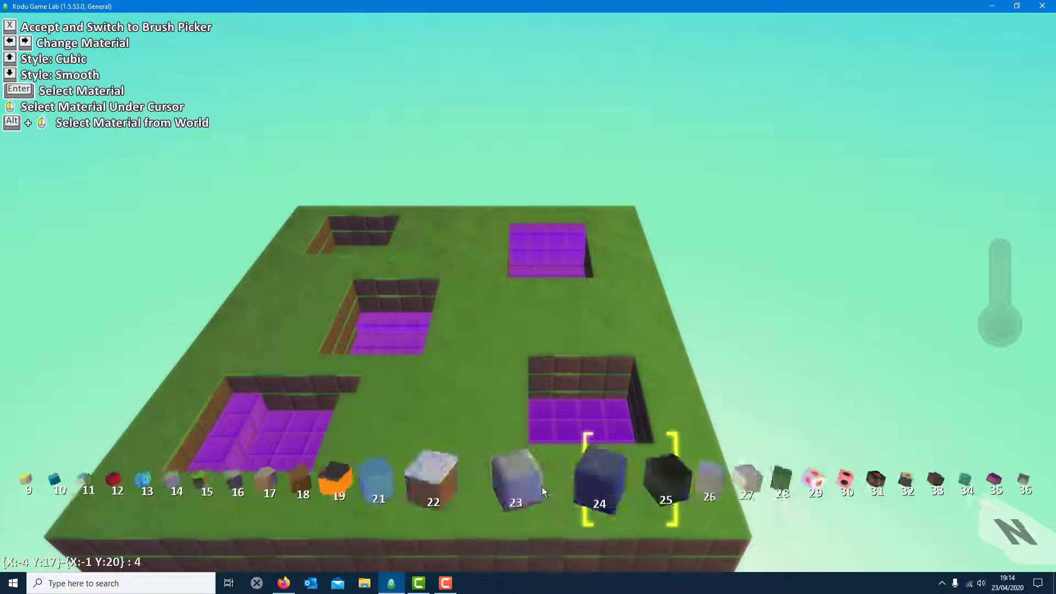
{"action": "scroll", "coordinate": [543, 468], "scroll_direction": "down", "scroll_amount": 20}
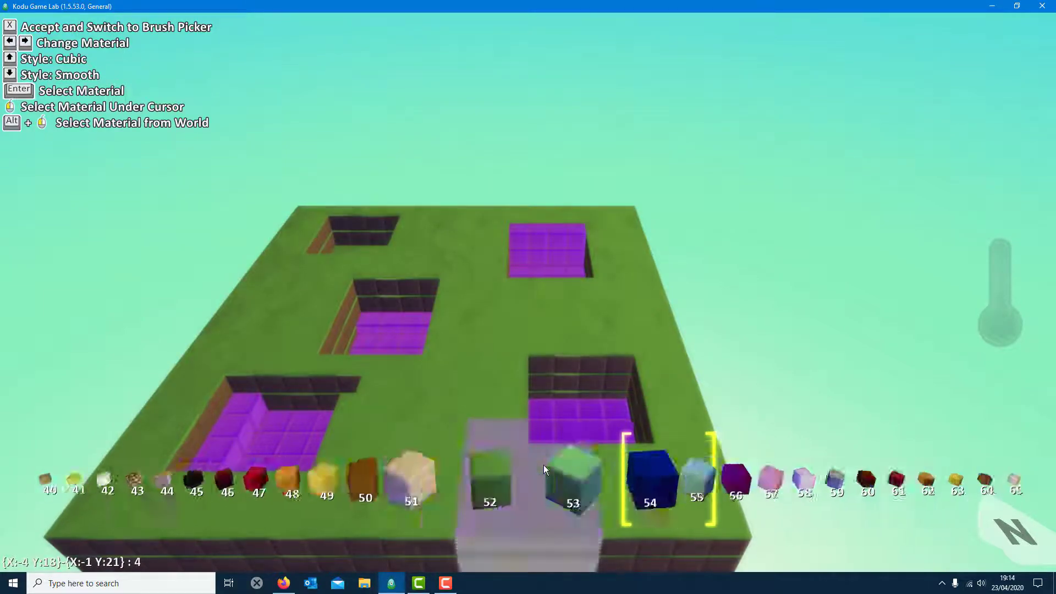
{"action": "scroll", "coordinate": [543, 468], "scroll_direction": "down", "scroll_amount": 20}
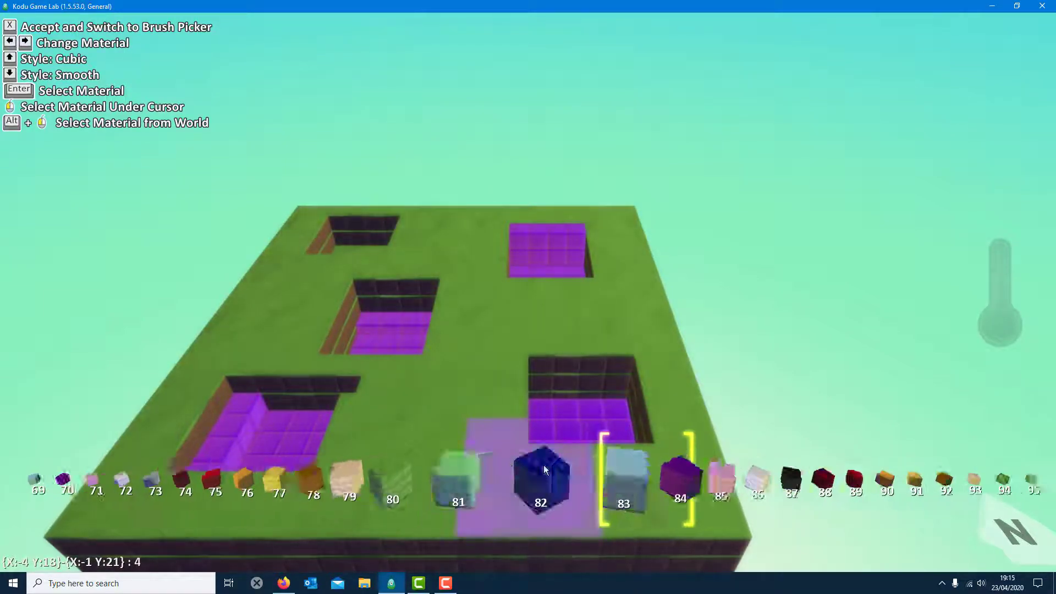
{"action": "scroll", "coordinate": [545, 468], "scroll_direction": "down", "scroll_amount": 15}
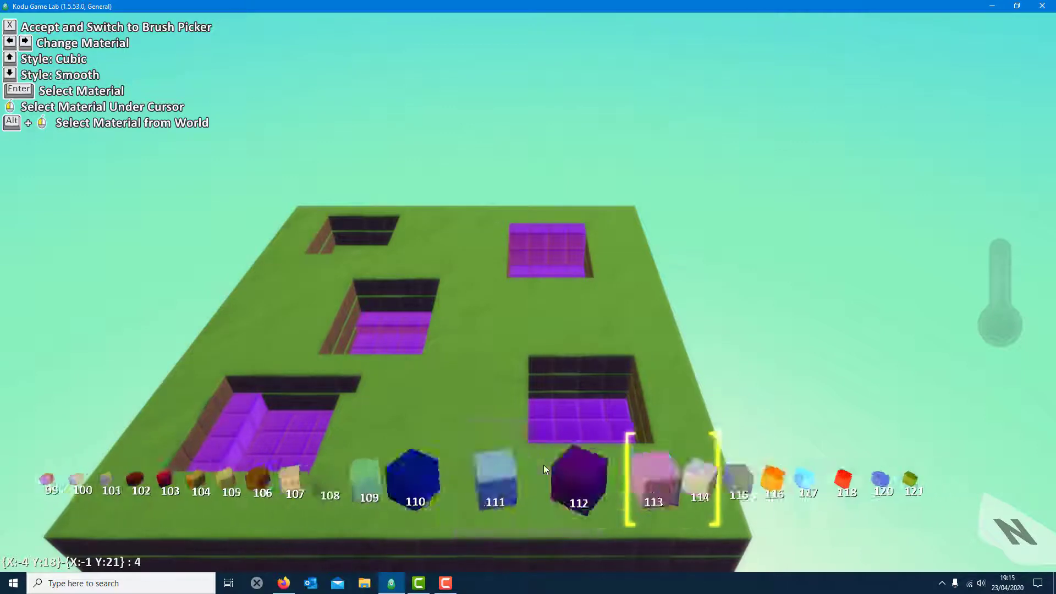
{"action": "scroll", "coordinate": [544, 469], "scroll_direction": "up", "scroll_amount": 2}
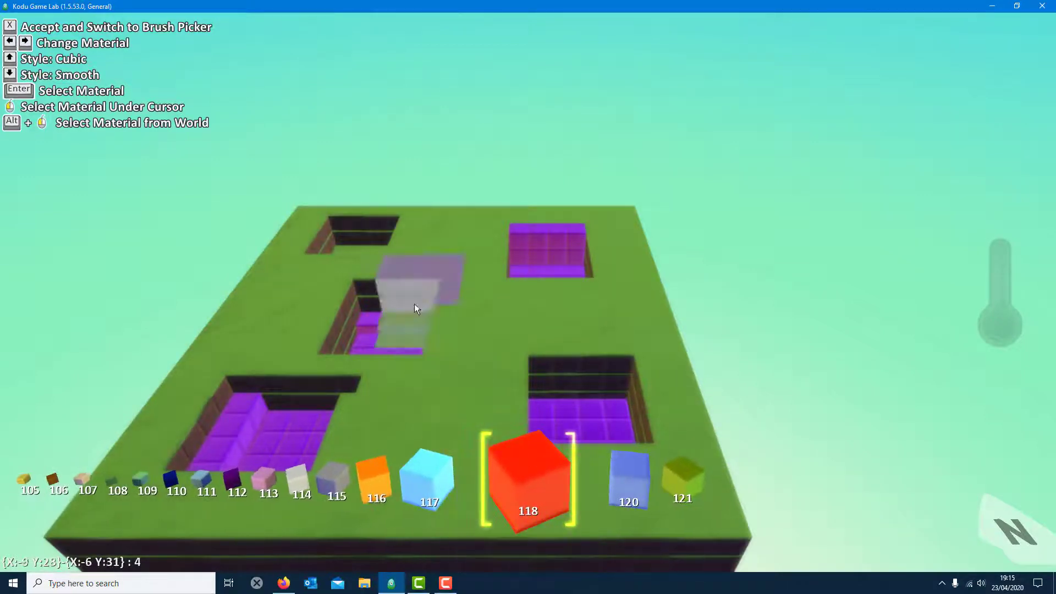
{"action": "left_click", "coordinate": [361, 250]}
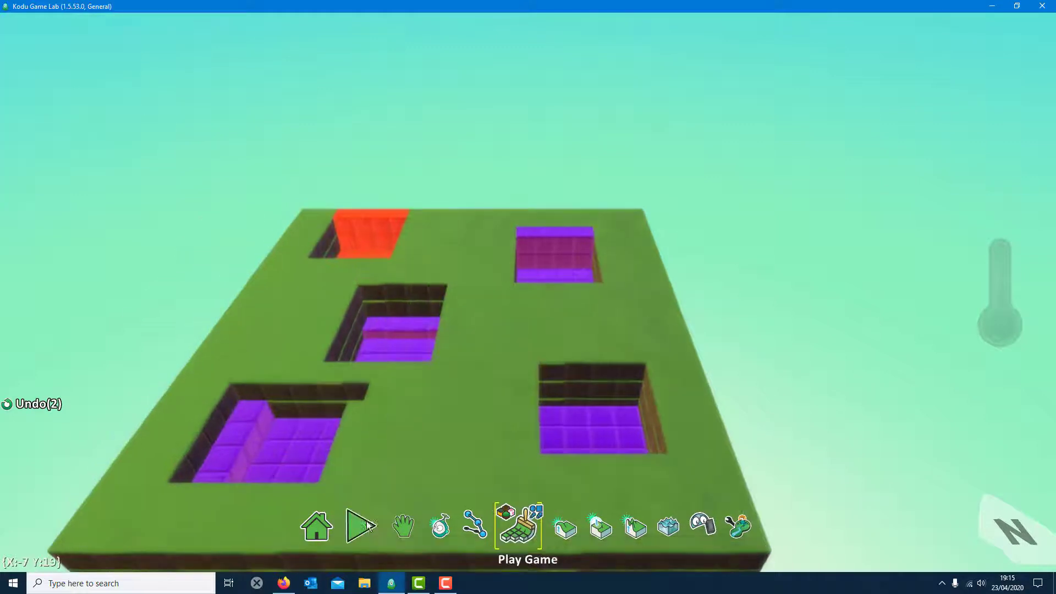
Add a rover on the grass between the front-left and front-right pits using the Object Tool.
{"action": "left_click", "coordinate": [388, 525]}
{"action": "left_click_drag", "start_coordinate": [398, 348], "coordinate": [407, 227]}
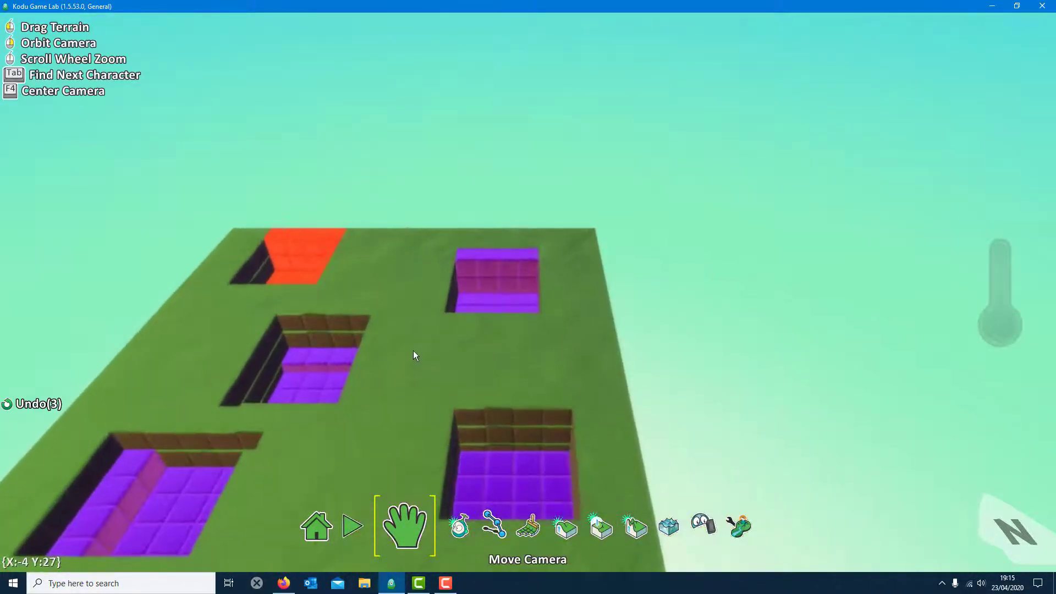
{"action": "left_click_drag", "start_coordinate": [414, 355], "coordinate": [471, 306]}
{"action": "left_click", "coordinate": [475, 534]}
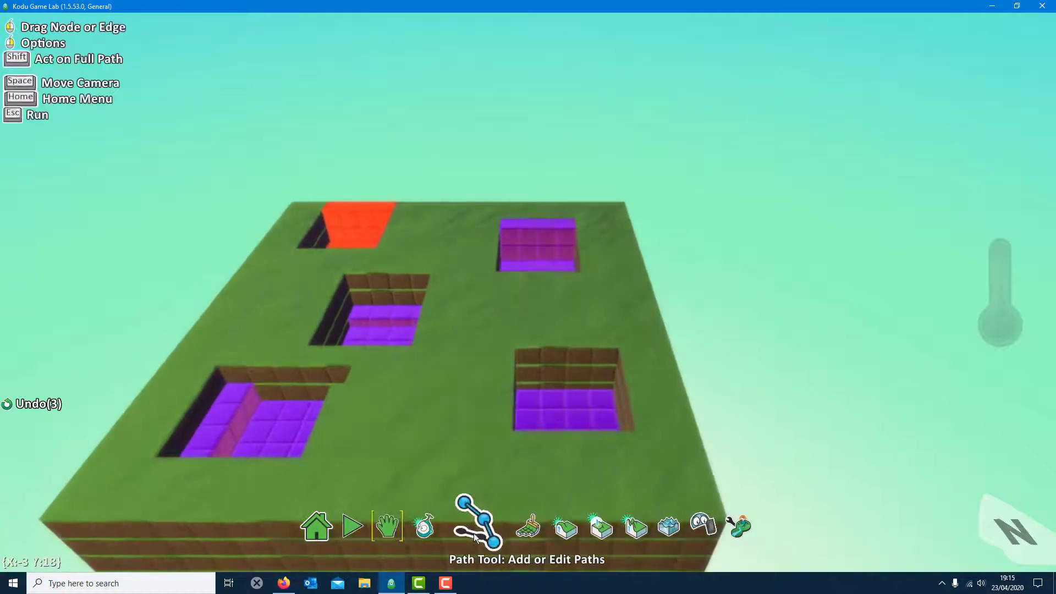
{"action": "left_click", "coordinate": [442, 533]}
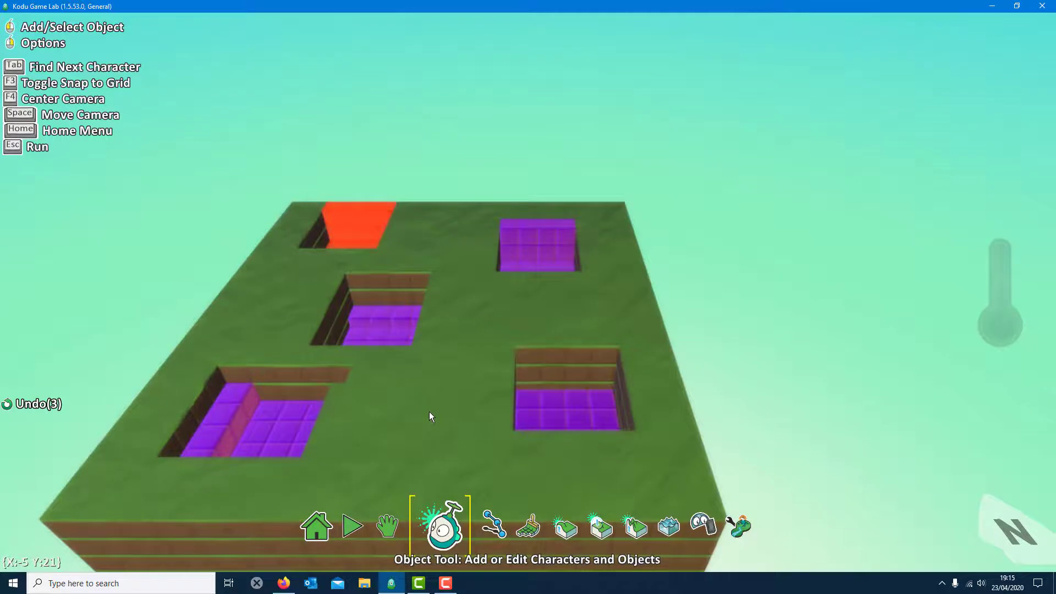
{"action": "left_click", "coordinate": [429, 412]}
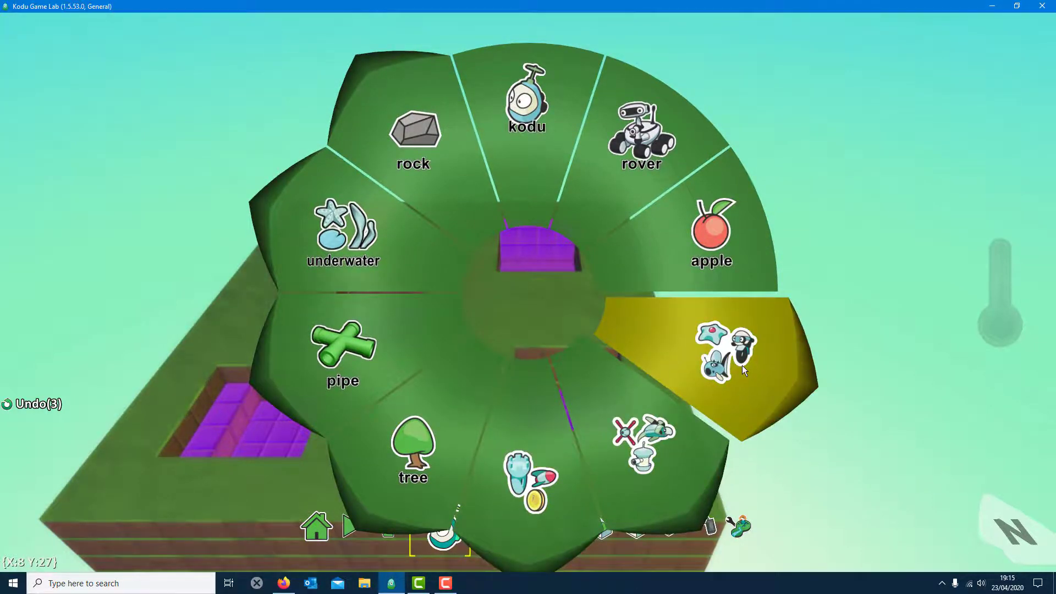
{"action": "left_click", "coordinate": [743, 369]}
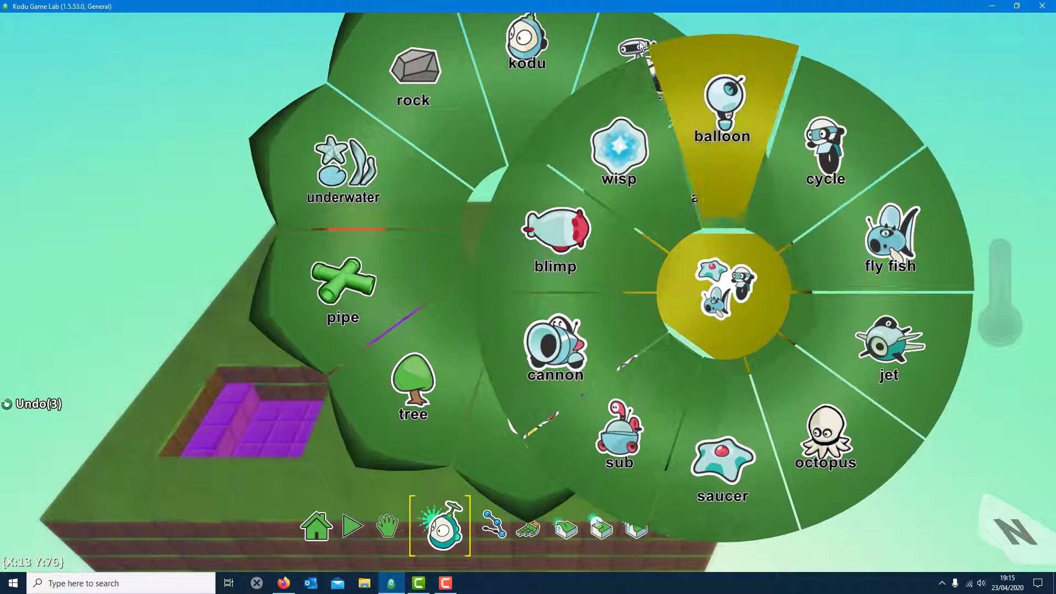
{"action": "right_click", "coordinate": [641, 159]}
{"action": "right_click", "coordinate": [641, 160]}
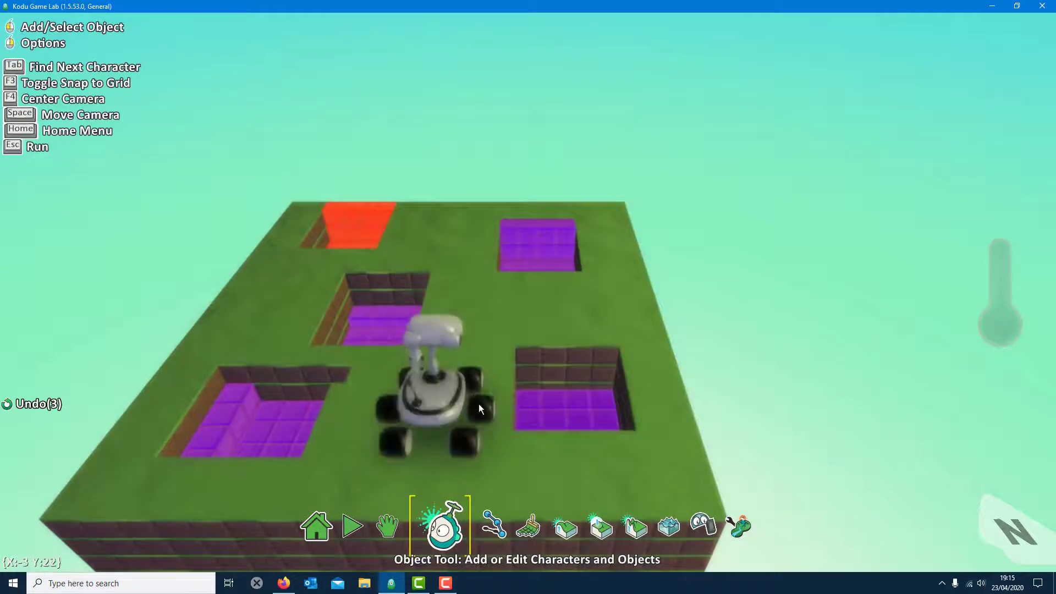
Shrink the rover to a small size and move it closer to the ground's front edge beside the front-left pit.
{"action": "mouse_move", "coordinate": [455, 401]}
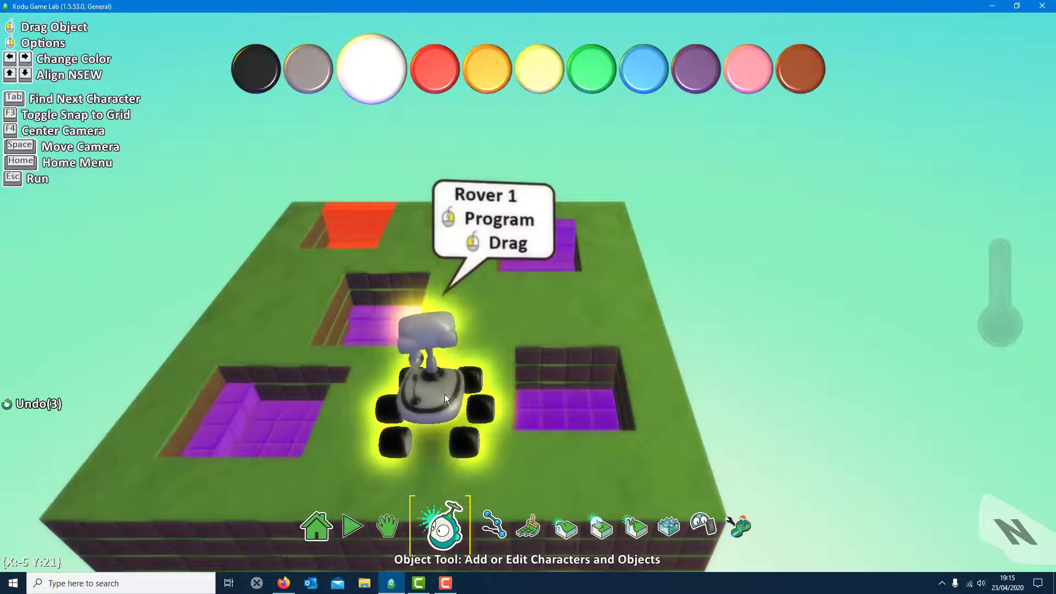
{"action": "right_click", "coordinate": [440, 394]}
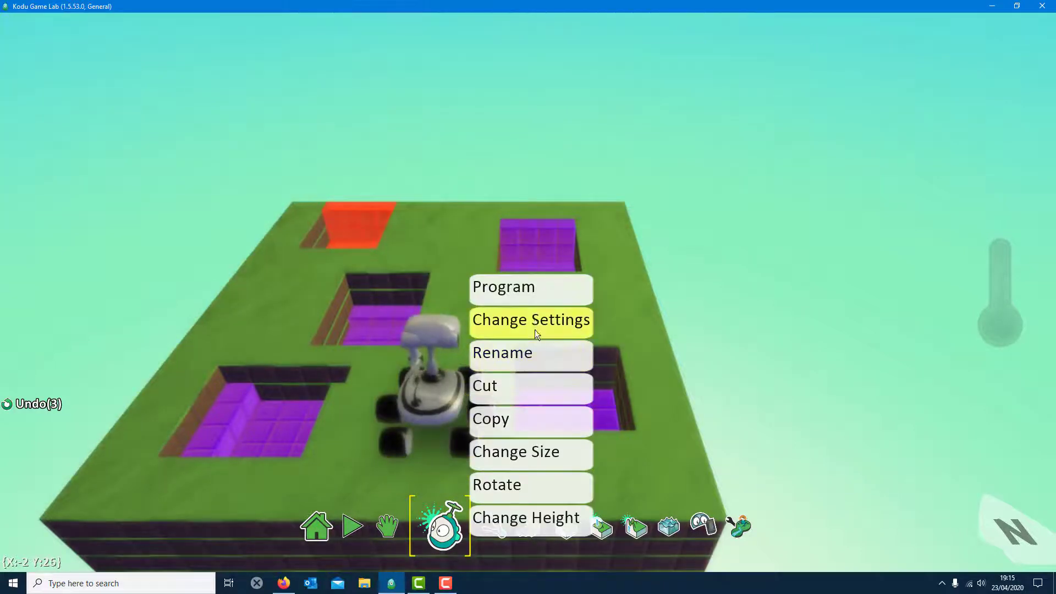
{"action": "left_click", "coordinate": [437, 397]}
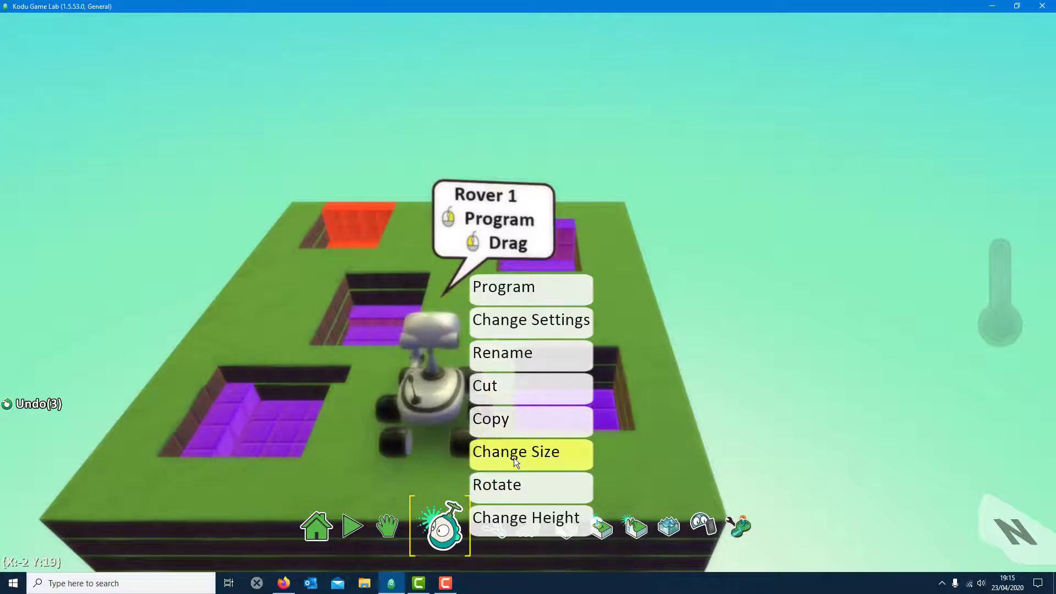
{"action": "left_click", "coordinate": [514, 457]}
{"action": "left_click_drag", "start_coordinate": [420, 511], "coordinate": [366, 509]}
{"action": "left_click", "coordinate": [435, 407]}
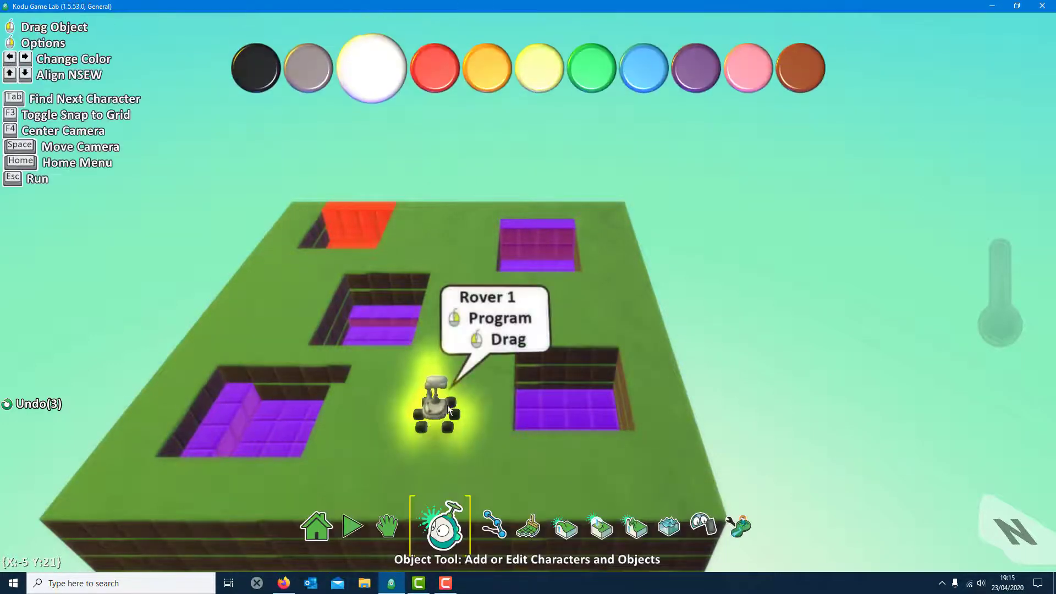
{"action": "left_click_drag", "start_coordinate": [436, 409], "coordinate": [401, 447]}
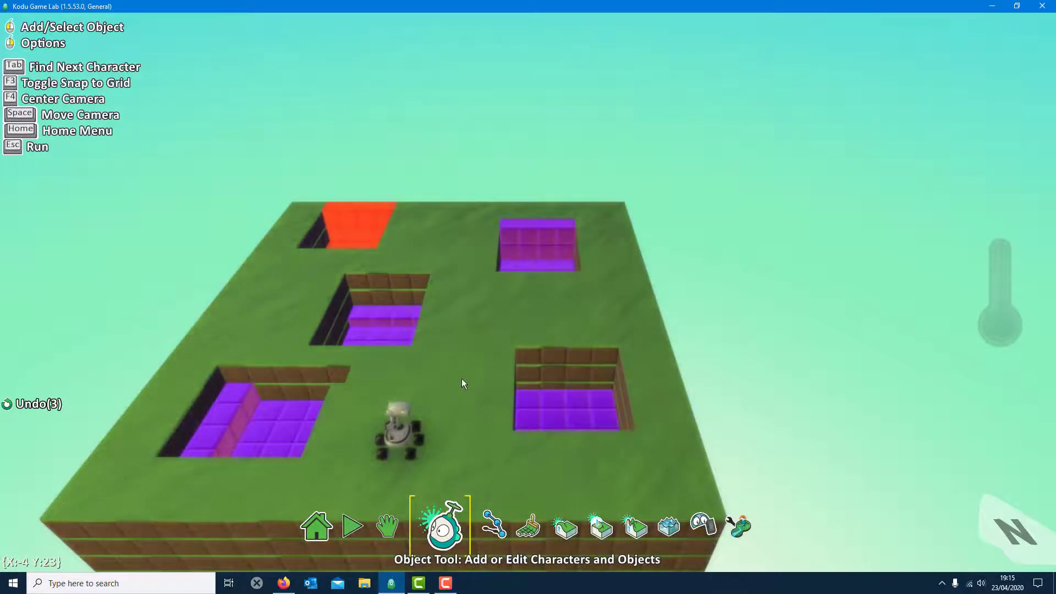
Add a ball on the grass between the centre-left and front-right pits, behind the rover.
{"action": "left_click", "coordinate": [463, 384]}
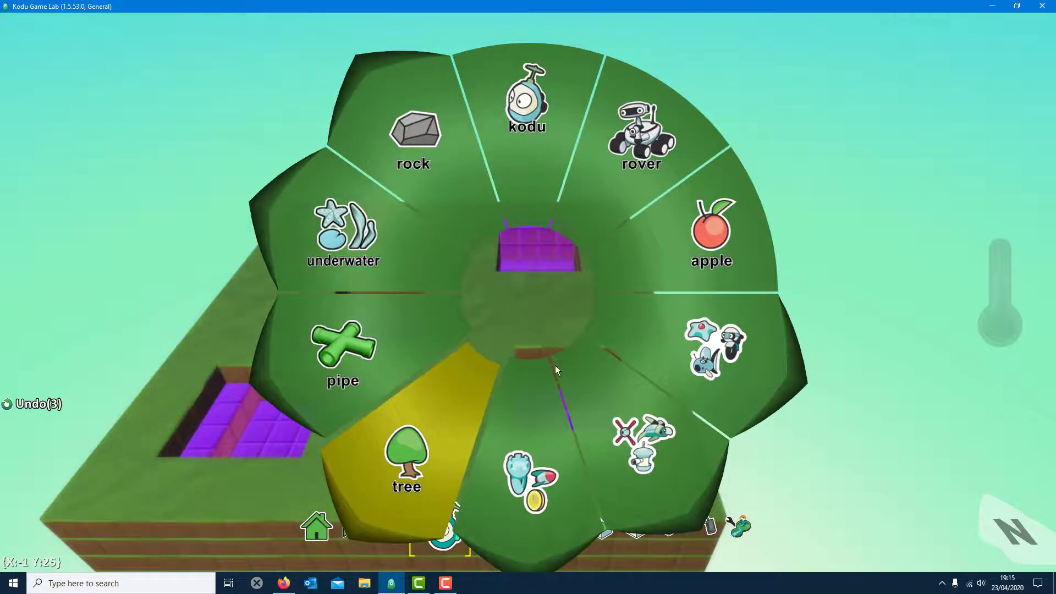
{"action": "left_click", "coordinate": [706, 364]}
{"action": "left_click", "coordinate": [714, 321]}
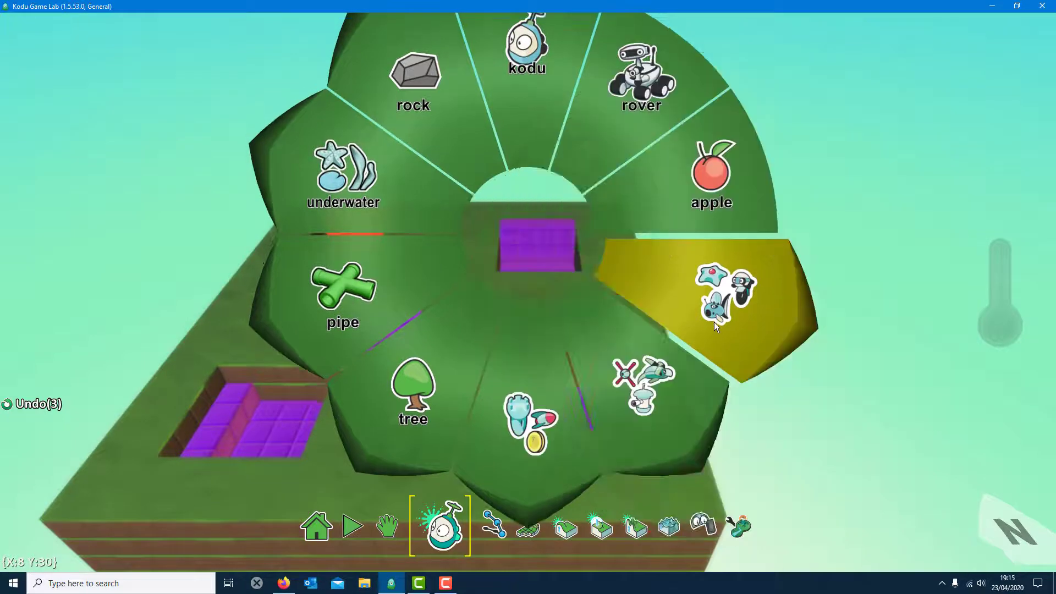
{"action": "left_click", "coordinate": [657, 440]}
{"action": "left_click", "coordinate": [678, 324]}
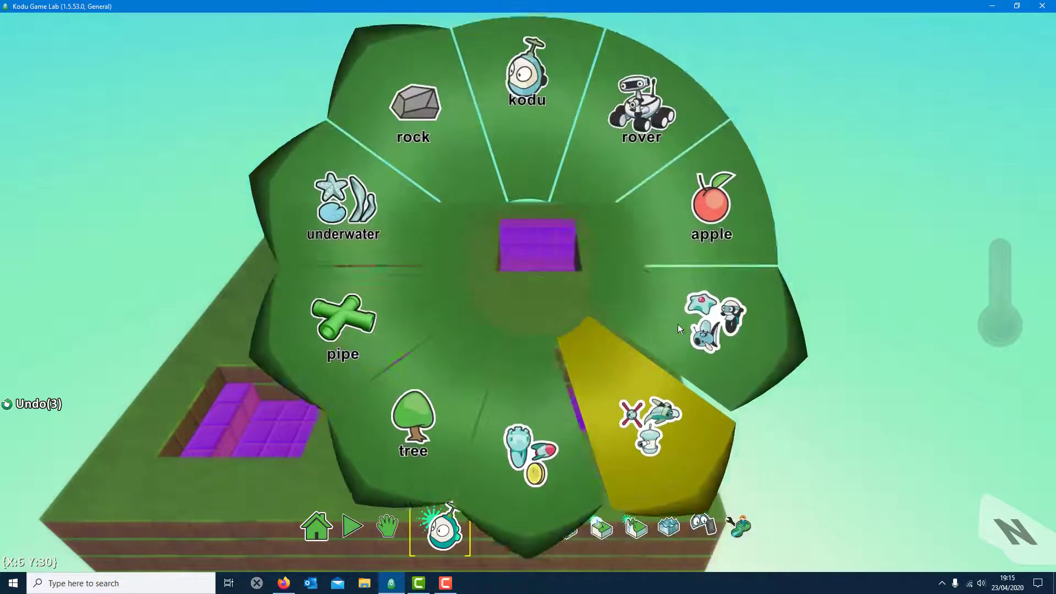
{"action": "left_click", "coordinate": [569, 465]}
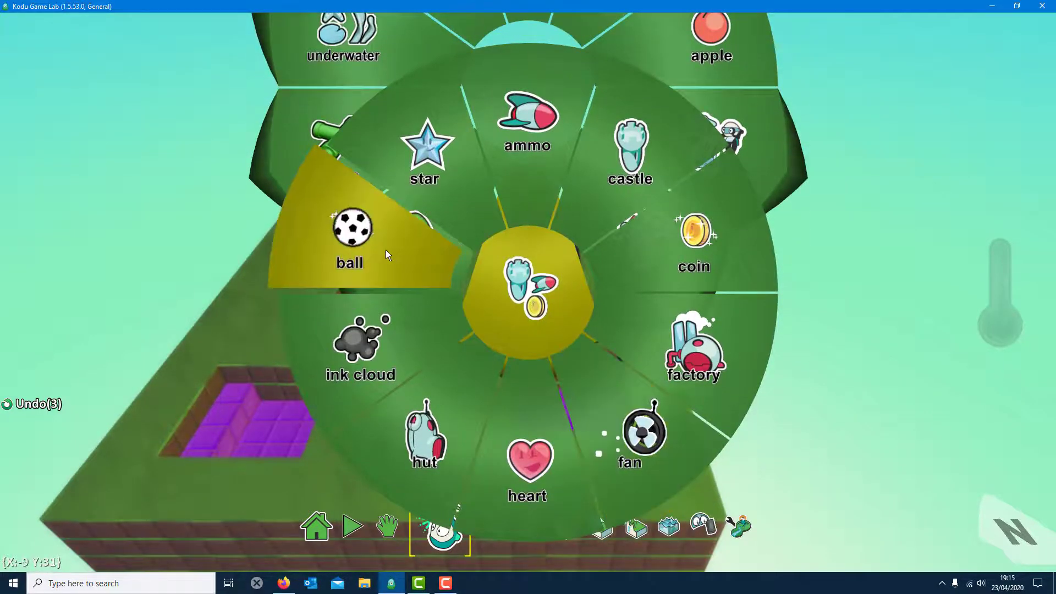
{"action": "left_click", "coordinate": [385, 250]}
Set the ball's size to 0.2 and move it slightly closer to the rover.
{"action": "right_click", "coordinate": [480, 346]}
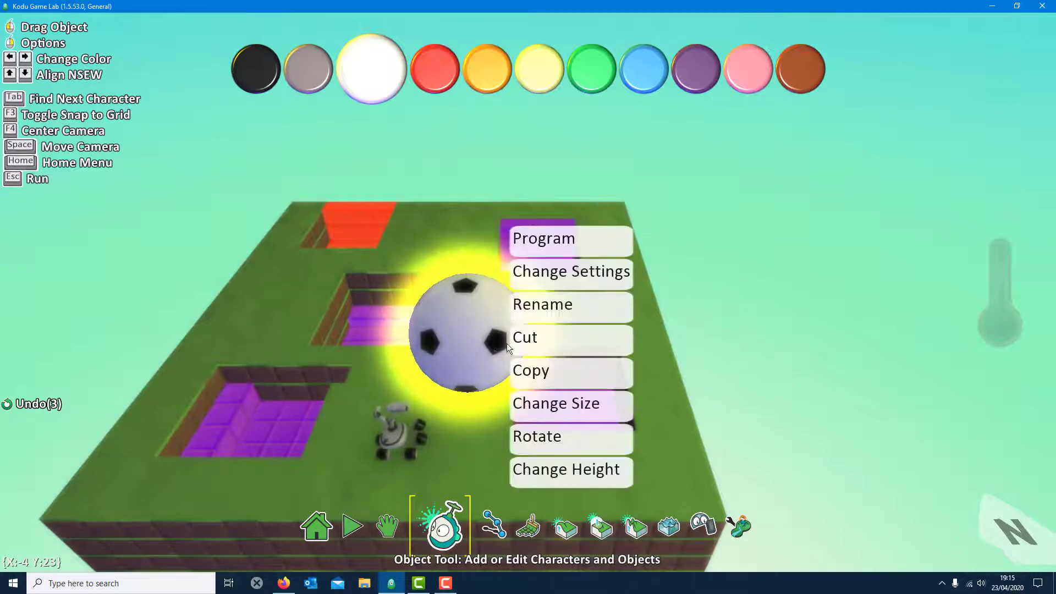
{"action": "left_click", "coordinate": [565, 408]}
{"action": "left_click_drag", "start_coordinate": [424, 511], "coordinate": [352, 513]}
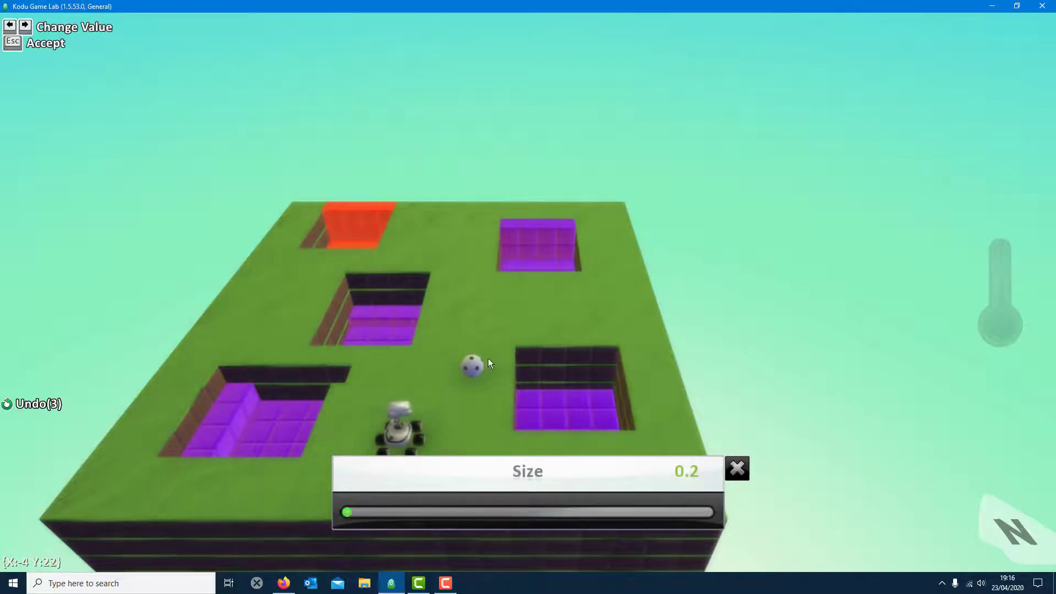
{"action": "key", "text": "Escape"}
{"action": "left_click_drag", "start_coordinate": [474, 369], "coordinate": [447, 391]}
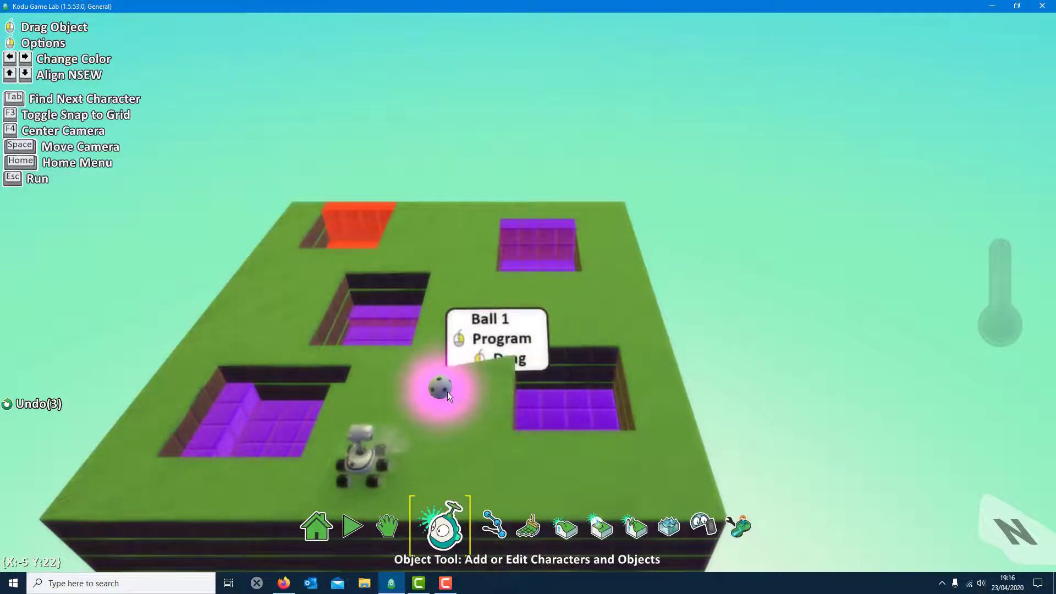
{"action": "left_click", "coordinate": [458, 434]}
{"action": "left_click", "coordinate": [547, 315]}
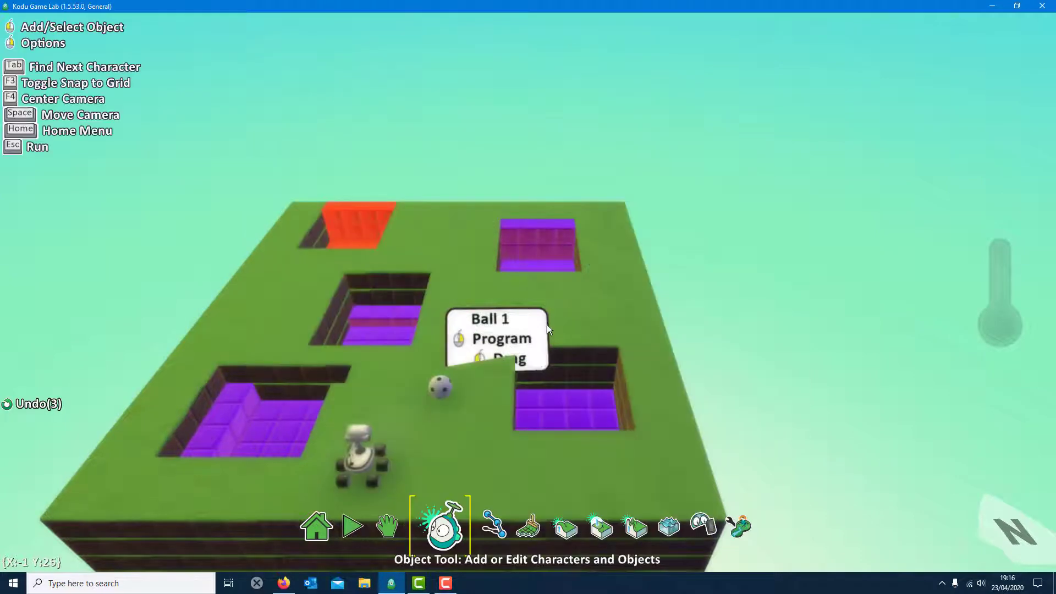
{"action": "mouse_move", "coordinate": [438, 390]}
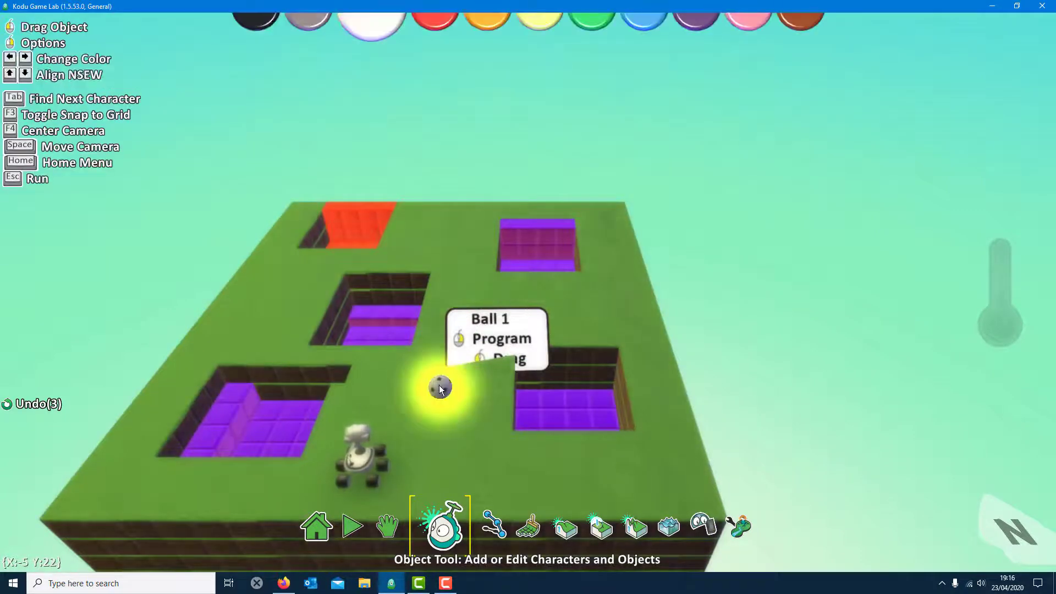
{"action": "left_click", "coordinate": [471, 333]}
{"action": "left_click", "coordinate": [484, 295]}
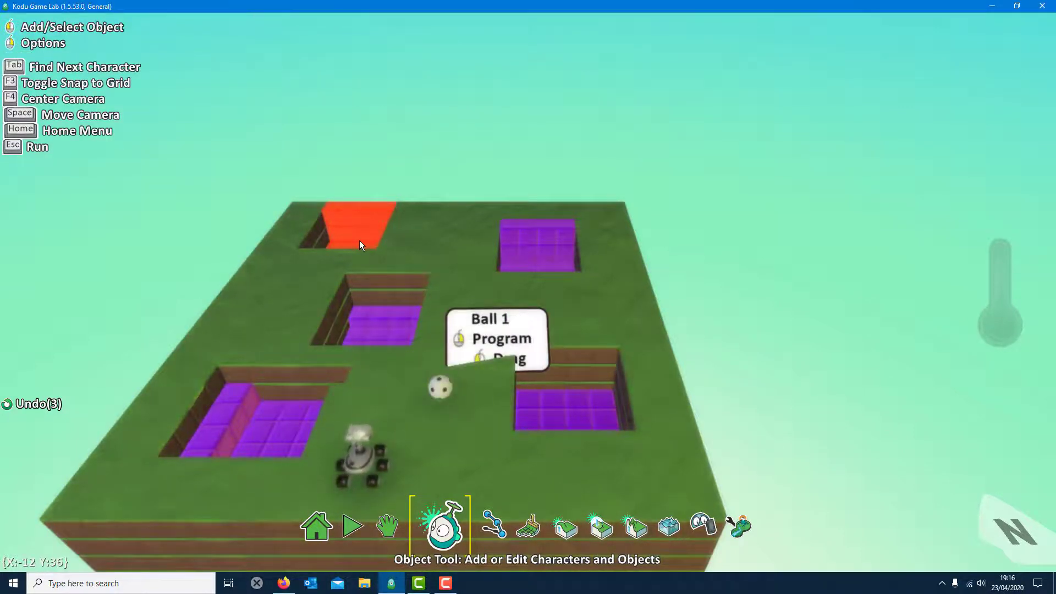
Program the rover's first rule as WHEN keyboard Arrows, DO move.
{"action": "right_click", "coordinate": [368, 463]}
{"action": "left_click", "coordinate": [447, 327]}
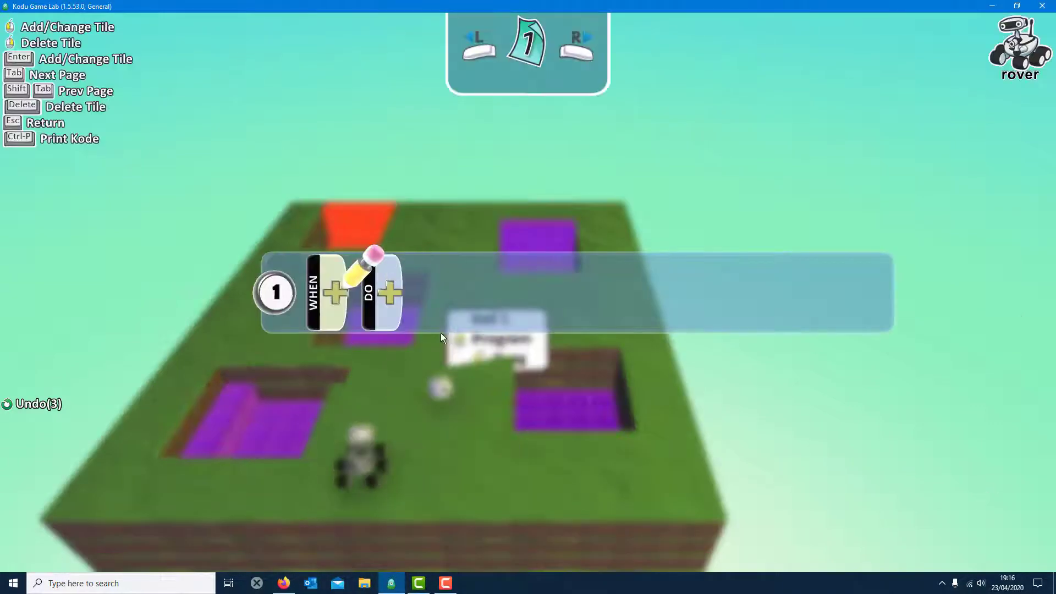
{"action": "left_click", "coordinate": [337, 290]}
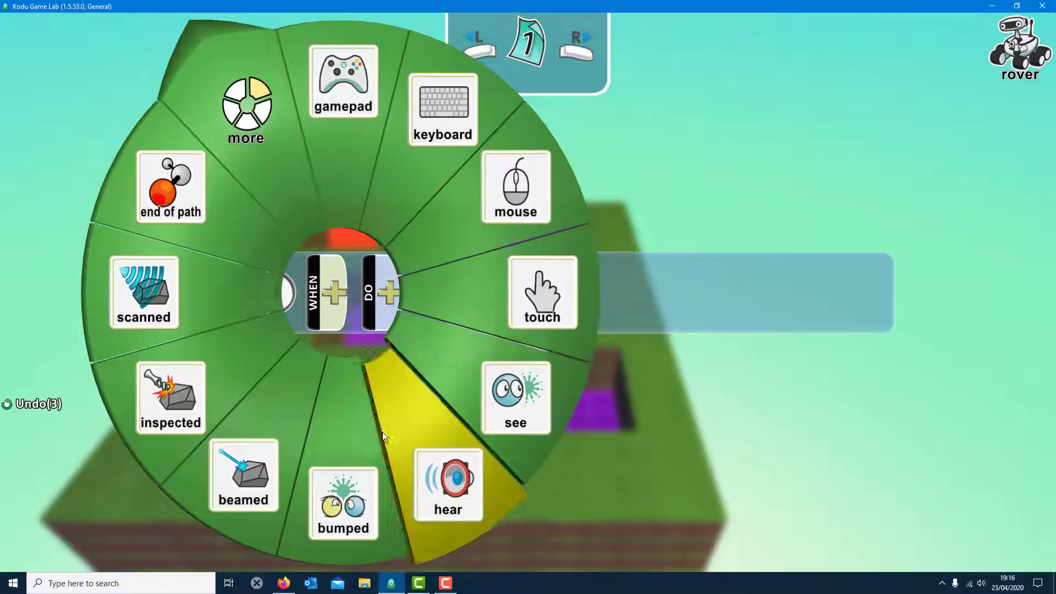
{"action": "left_click", "coordinate": [434, 134]}
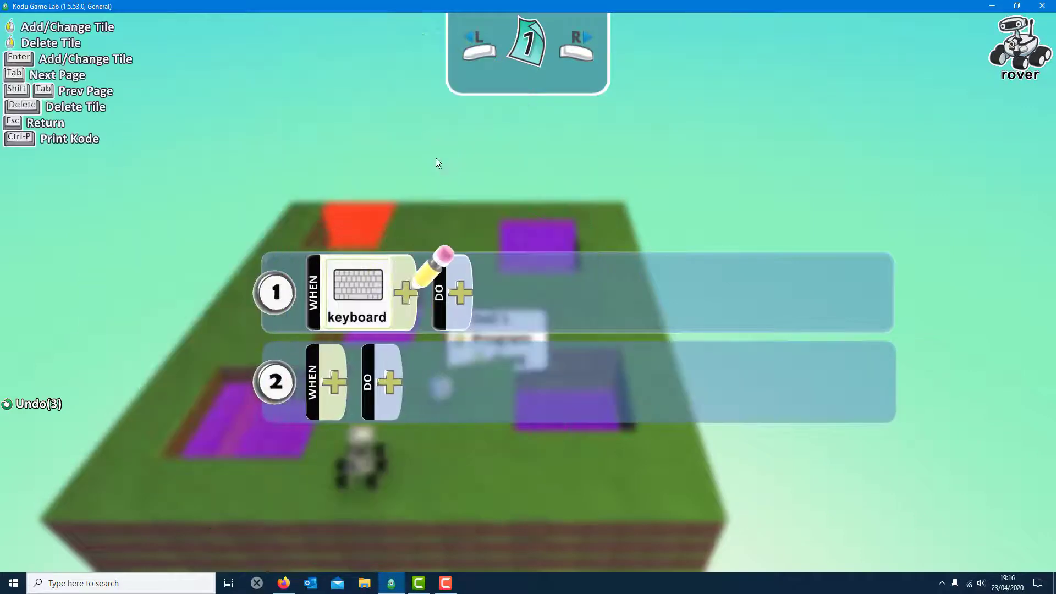
{"action": "left_click", "coordinate": [410, 292]}
{"action": "left_click", "coordinate": [423, 207]}
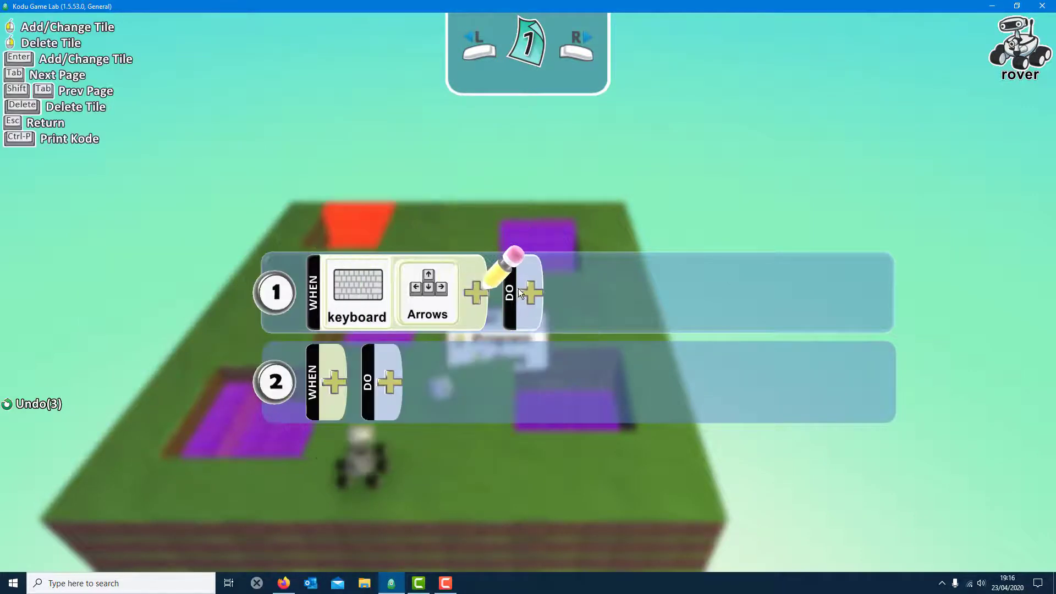
{"action": "left_click", "coordinate": [525, 293]}
{"action": "left_click", "coordinate": [556, 152]}
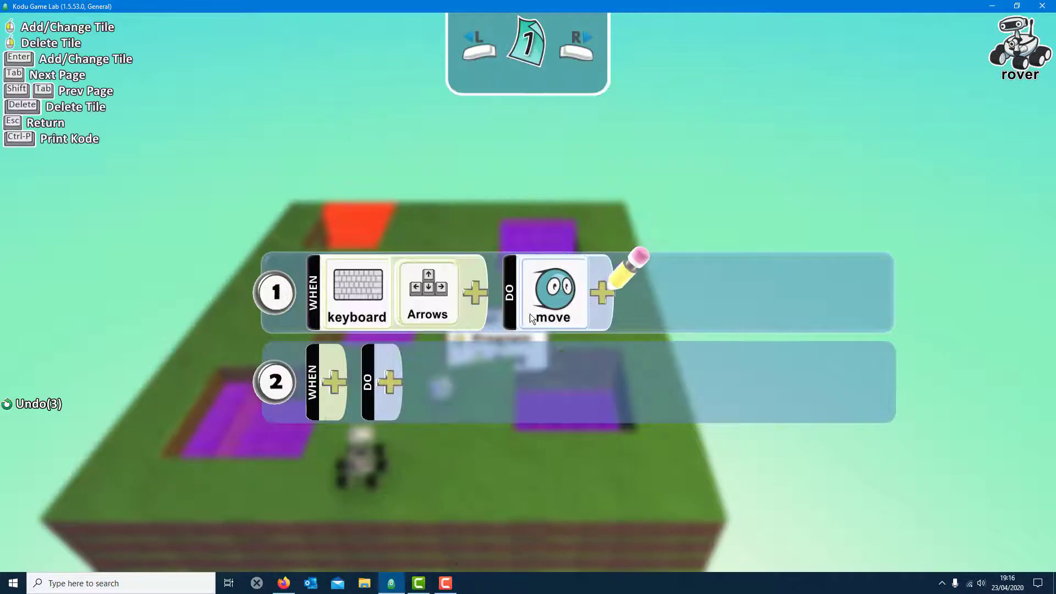
Leave the rover's program, open the ball's program and set the first rule's WHEN condition to on land.
{"action": "key", "text": "Escape"}
{"action": "right_click", "coordinate": [442, 388]}
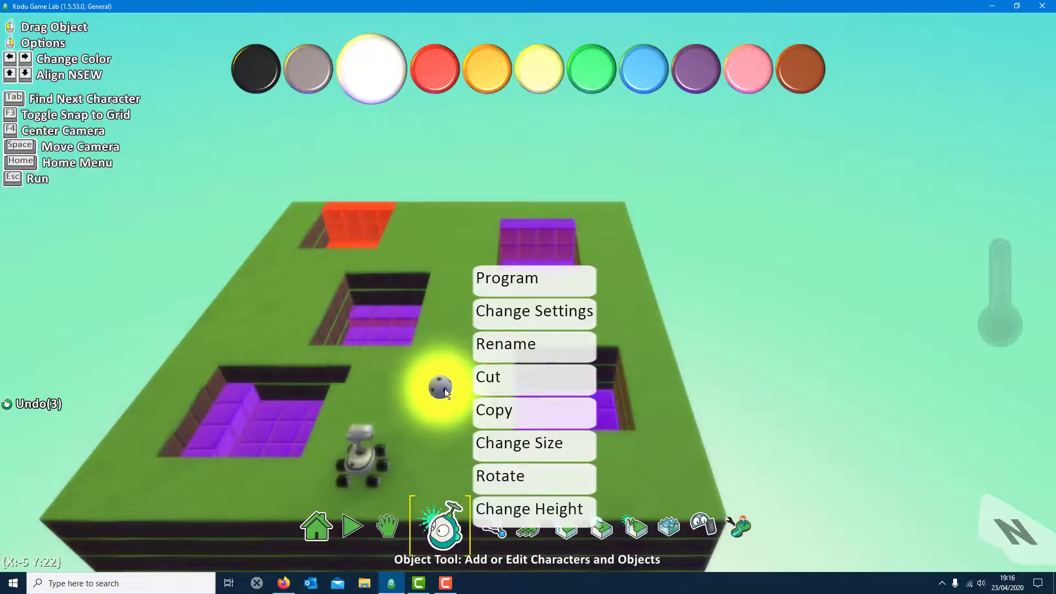
{"action": "left_click", "coordinate": [444, 381]}
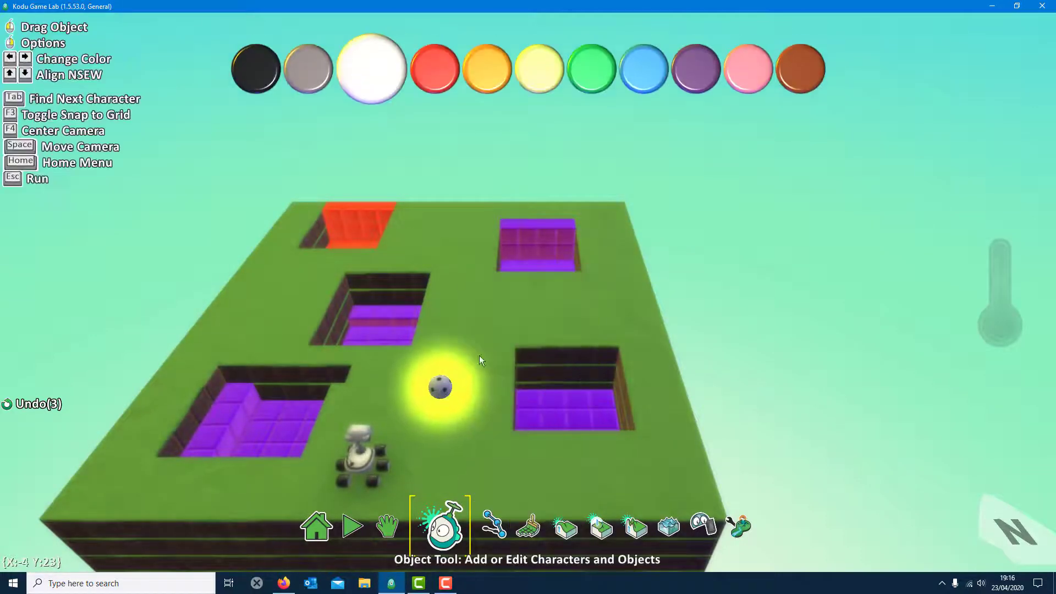
{"action": "right_click", "coordinate": [445, 384]}
{"action": "left_click", "coordinate": [522, 280]}
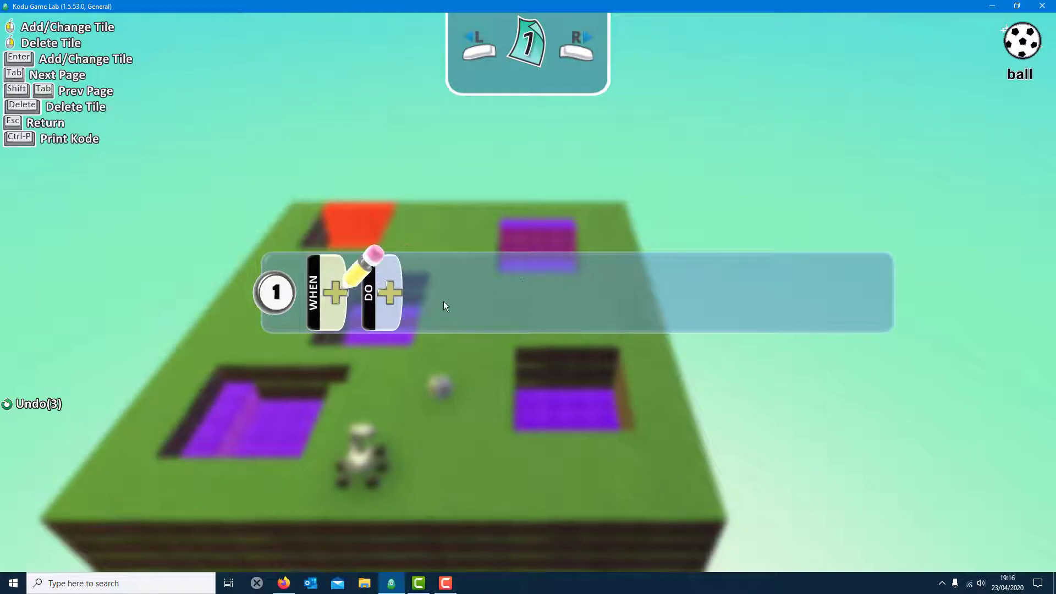
{"action": "left_click", "coordinate": [340, 292]}
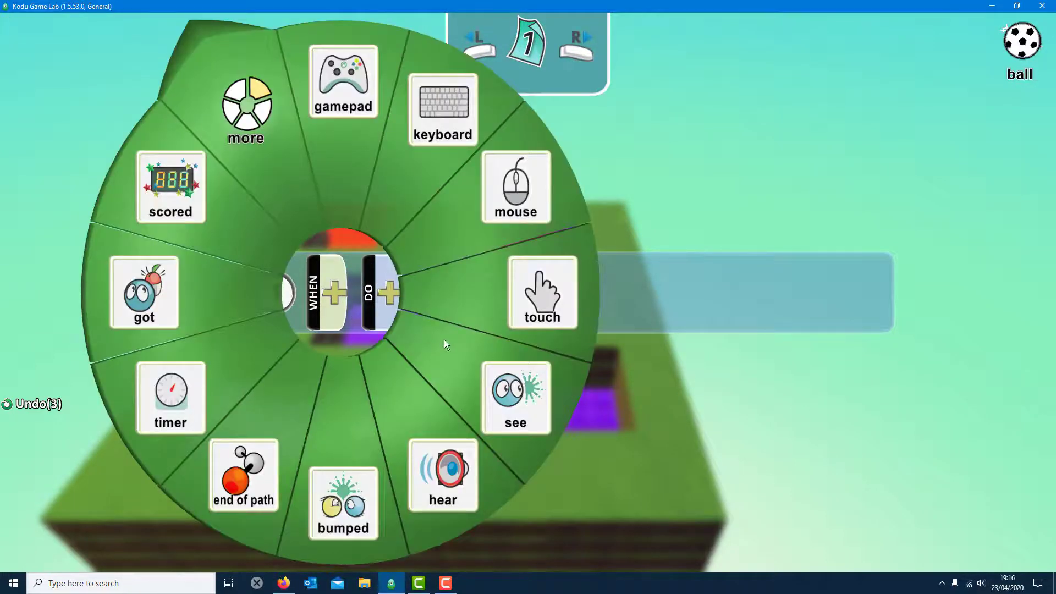
{"action": "left_click", "coordinate": [248, 159]}
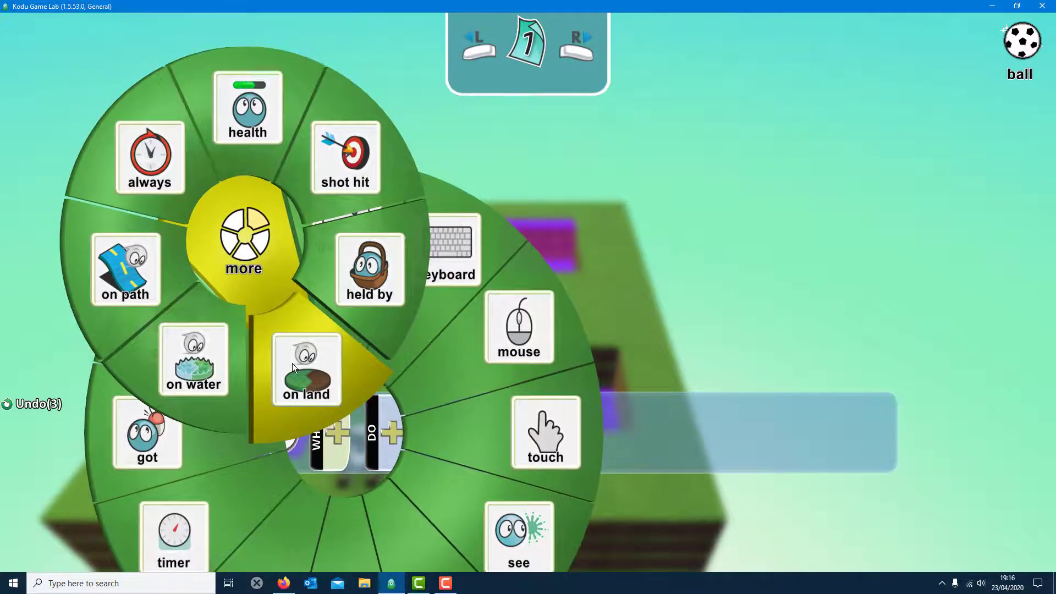
{"action": "mouse_move", "coordinate": [293, 364]}
{"action": "left_click", "coordinate": [298, 365]}
Restrict the ball's first on-land condition to the purple terrain material 119.
{"action": "left_click", "coordinate": [415, 293]}
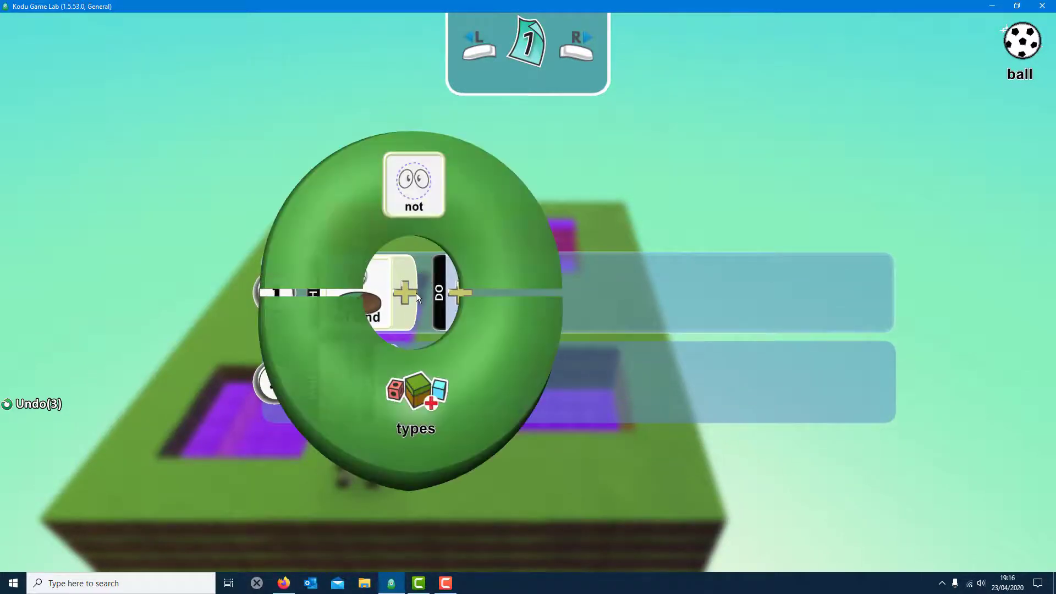
{"action": "left_click", "coordinate": [412, 406]}
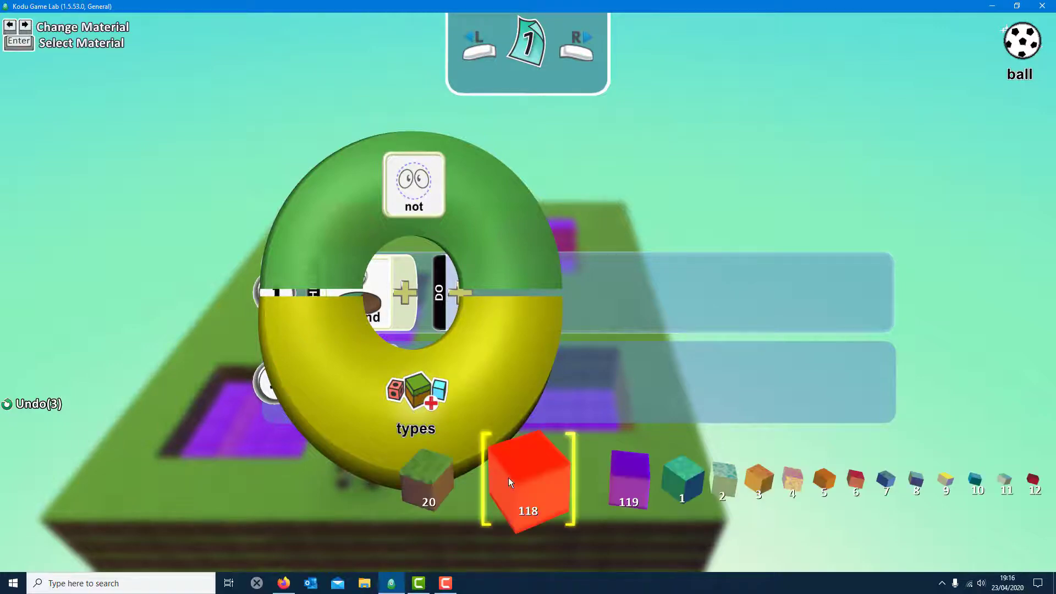
{"action": "key", "text": "Right"}
{"action": "key", "text": "Left"}
{"action": "key", "text": "Right"}
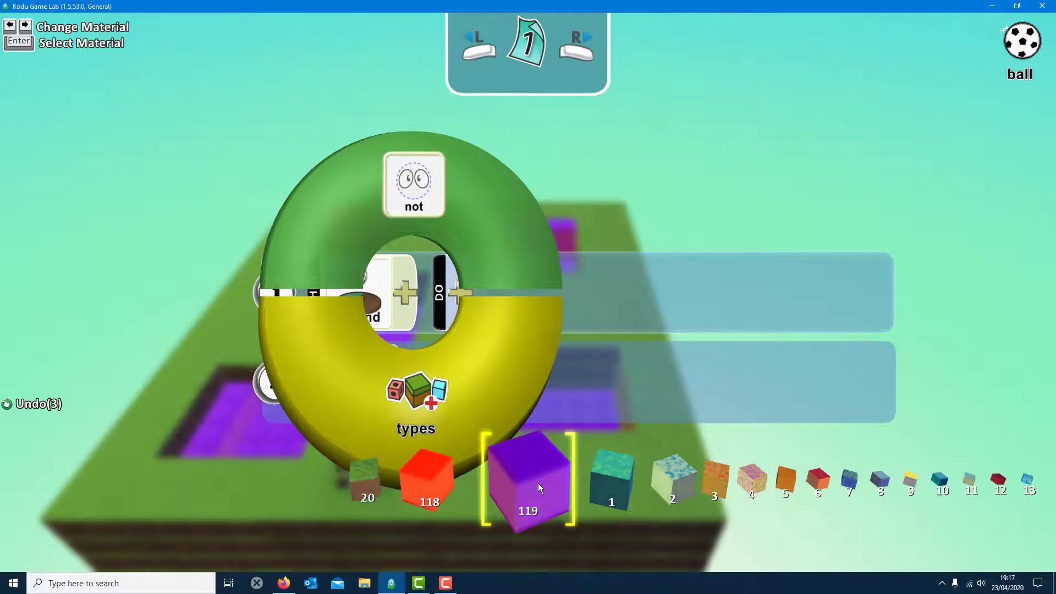
{"action": "left_click", "coordinate": [537, 483]}
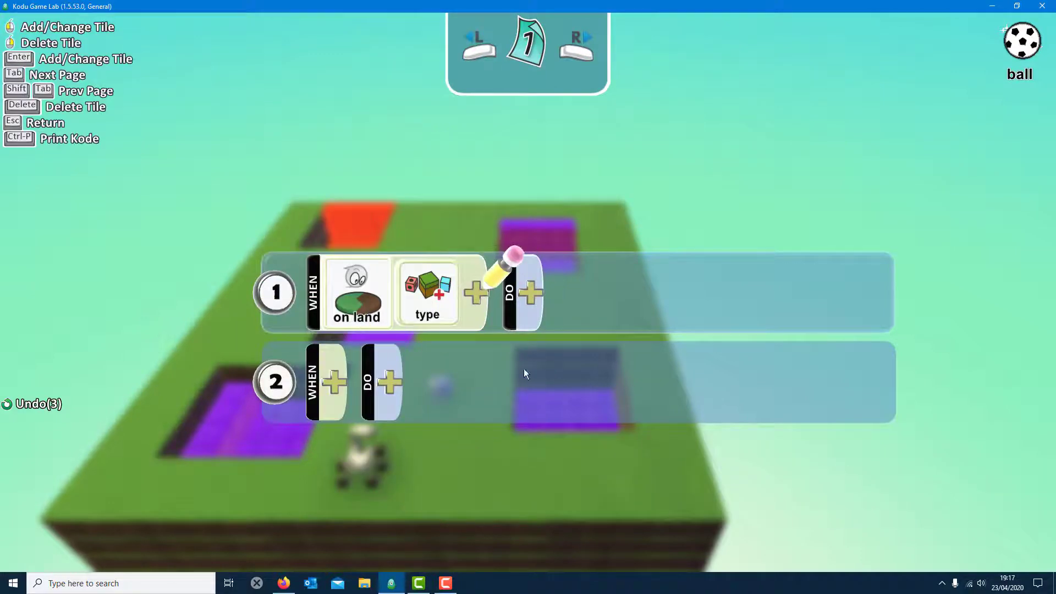
Set the DO action of the ball's first rule to end the game.
{"action": "left_click", "coordinate": [530, 292]}
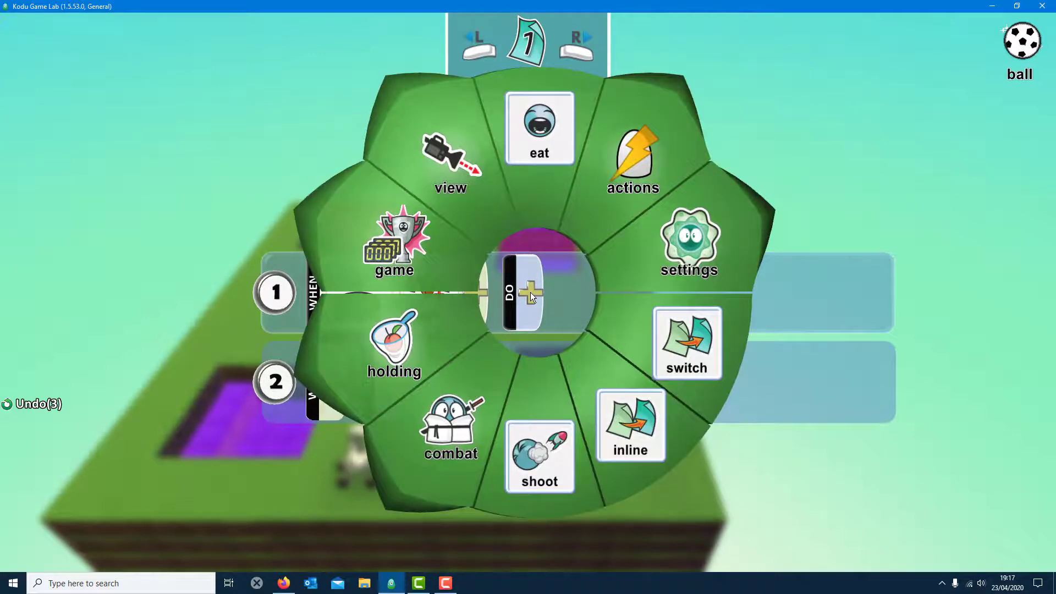
{"action": "left_click", "coordinate": [358, 239]}
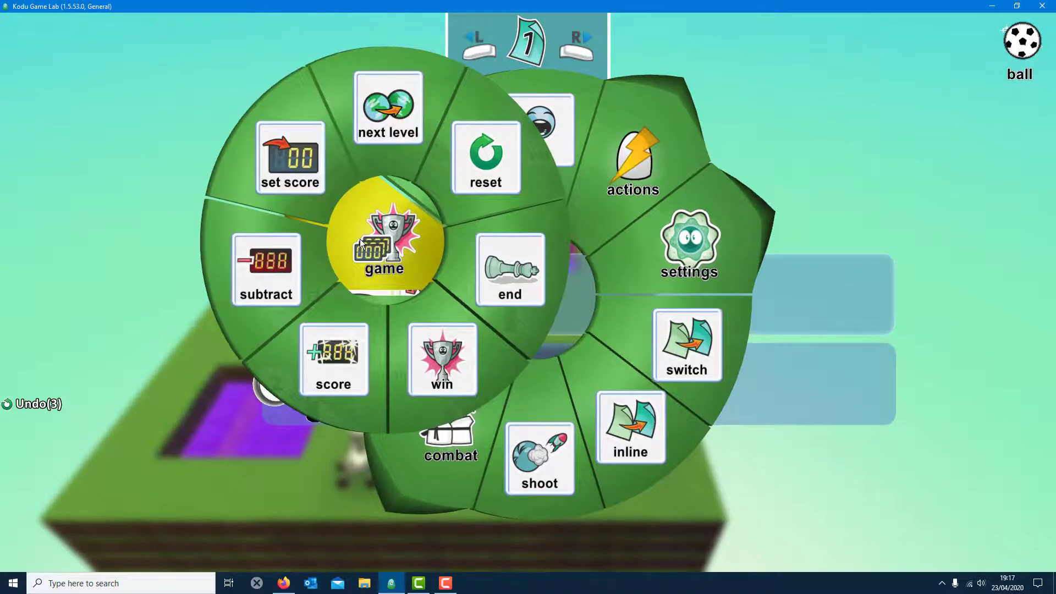
{"action": "left_click", "coordinate": [491, 271]}
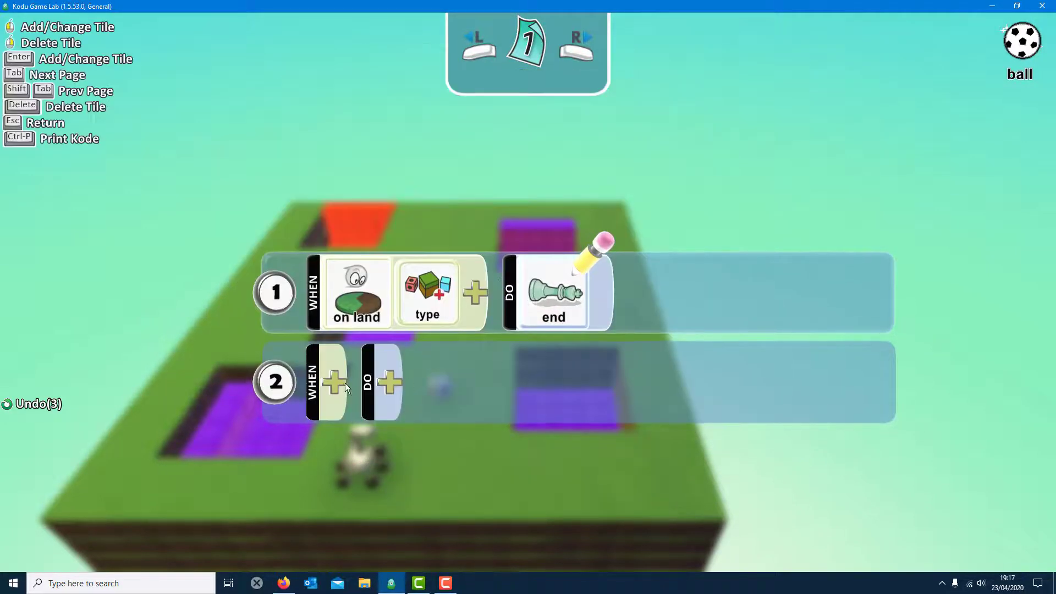
Set the WHEN condition of the ball's second rule to on land with the red terrain material 118.
{"action": "left_click", "coordinate": [334, 291]}
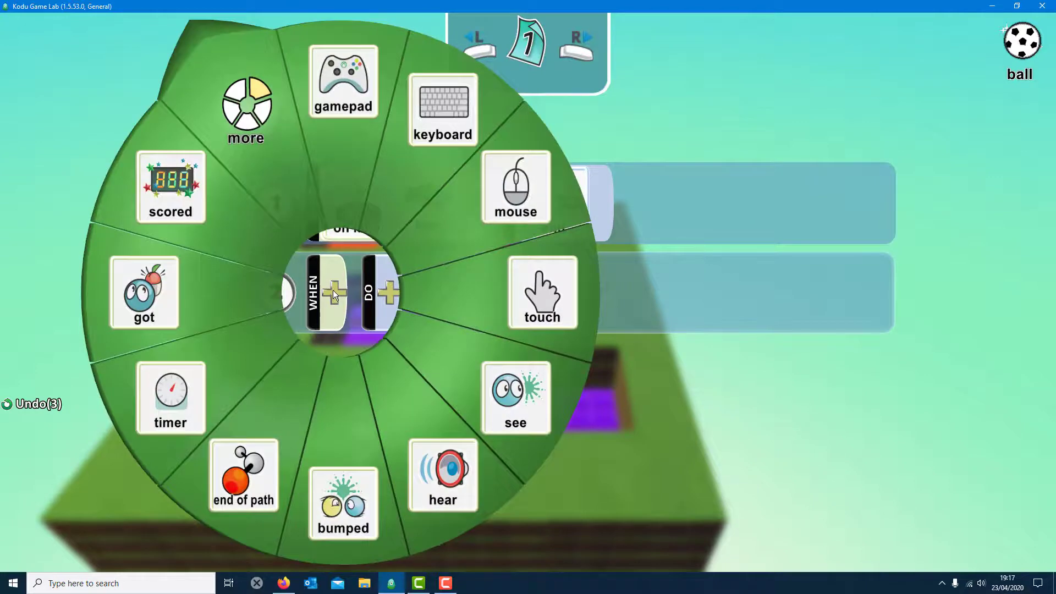
{"action": "left_click", "coordinate": [279, 172]}
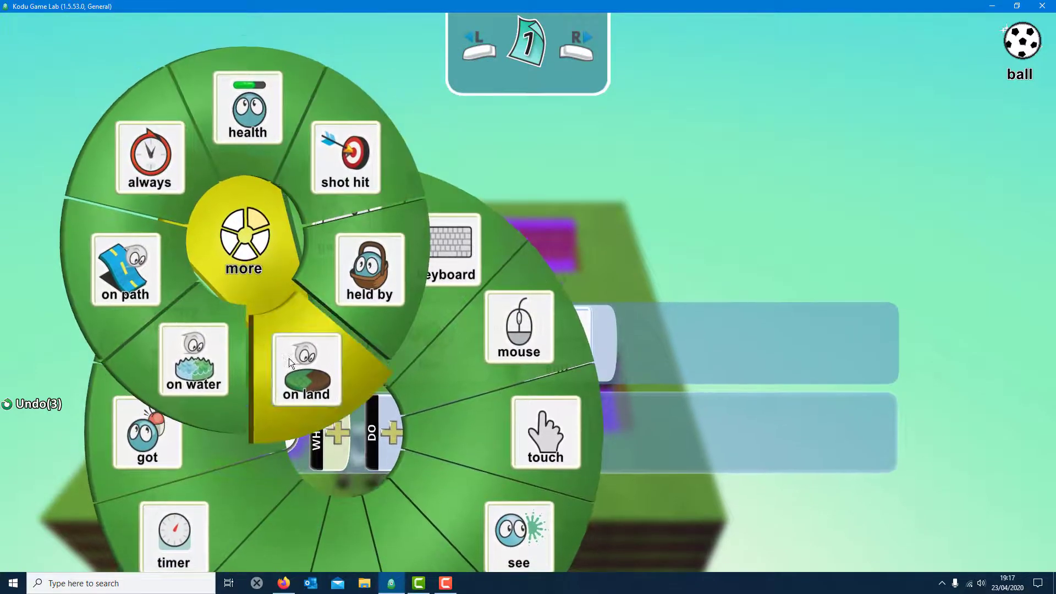
{"action": "left_click", "coordinate": [291, 358]}
{"action": "left_click", "coordinate": [408, 297]}
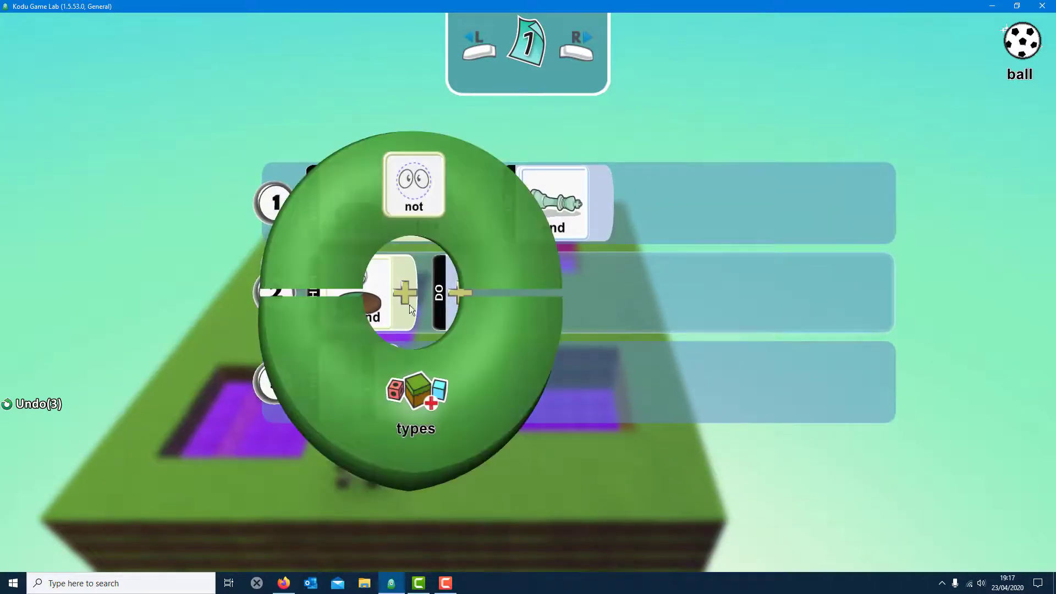
{"action": "left_click", "coordinate": [444, 364]}
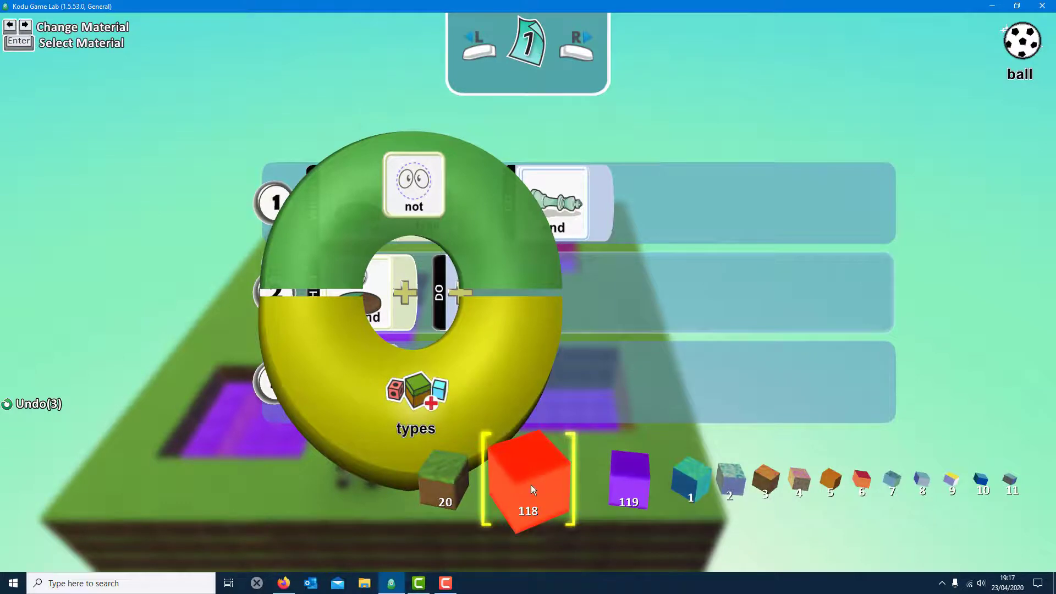
{"action": "left_click", "coordinate": [531, 487]}
Set the DO action of the ball's second rule to win the game and close the ball's program.
{"action": "left_click", "coordinate": [534, 291]}
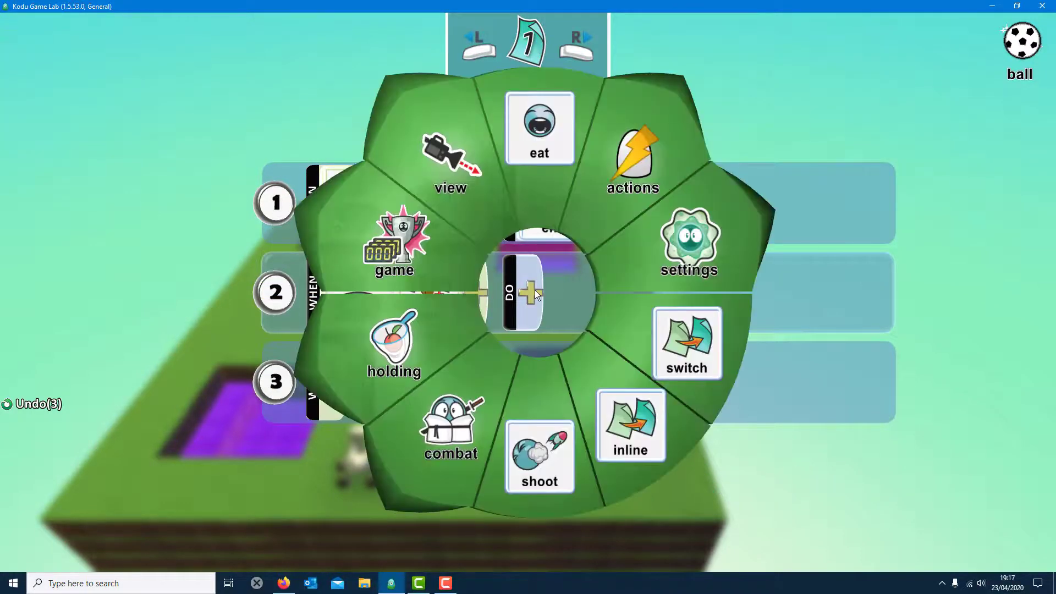
{"action": "left_click", "coordinate": [404, 254]}
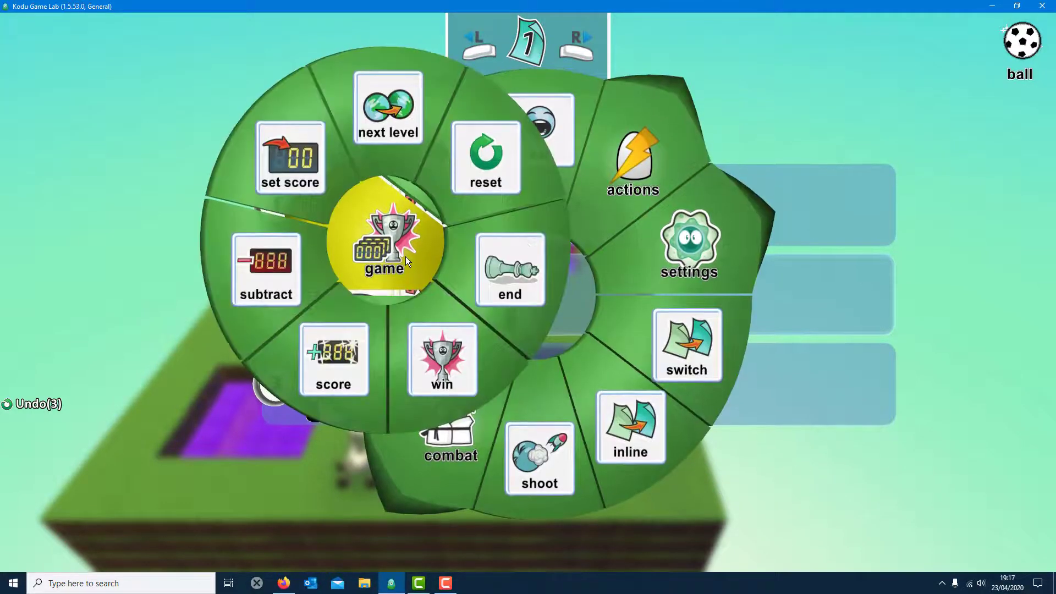
{"action": "left_click", "coordinate": [451, 374]}
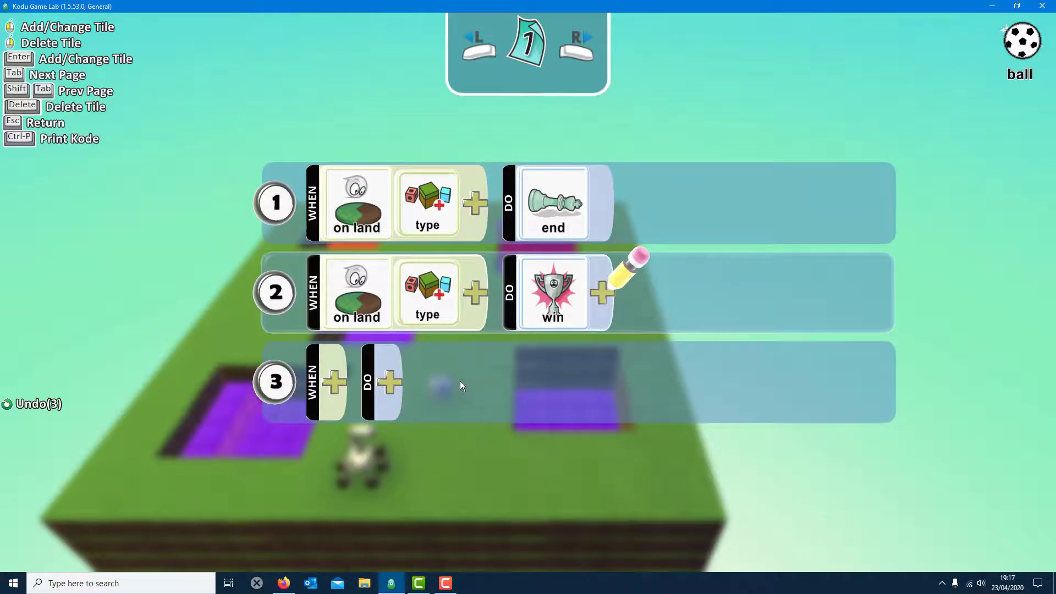
{"action": "key", "text": "Escape"}
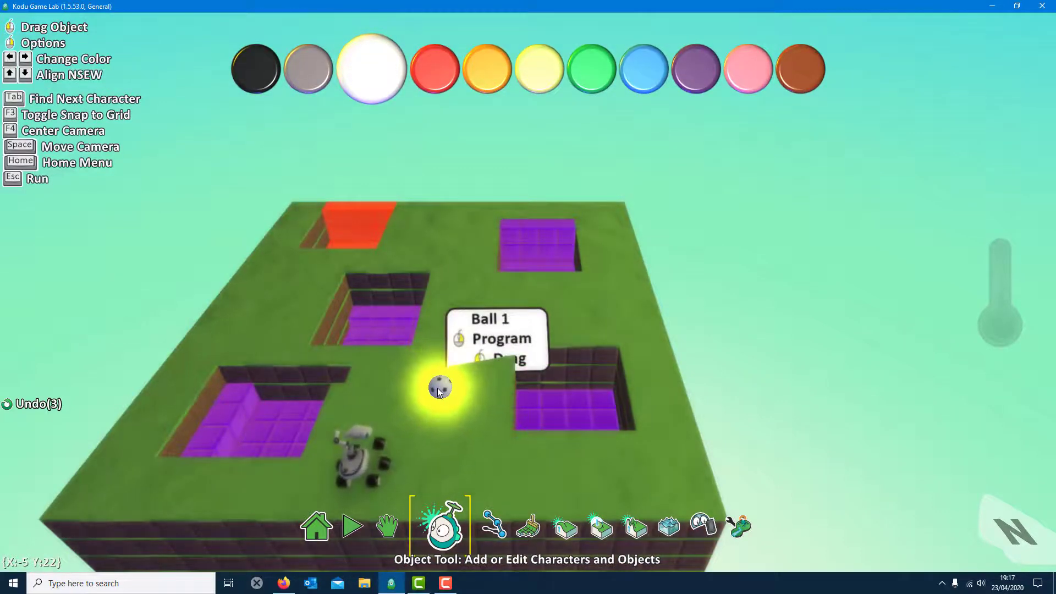
Check the rover's program, play the world by pushing the ball with the rover, and return to editing.
{"action": "right_click", "coordinate": [364, 459]}
{"action": "left_click", "coordinate": [424, 322]}
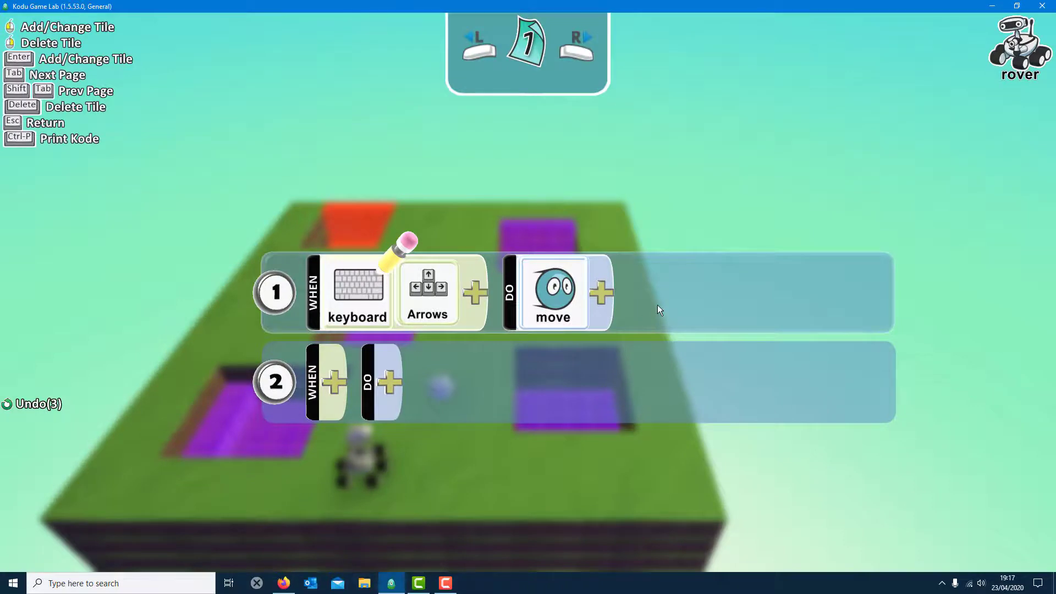
{"action": "key", "text": "Escape"}
{"action": "left_click", "coordinate": [370, 522]}
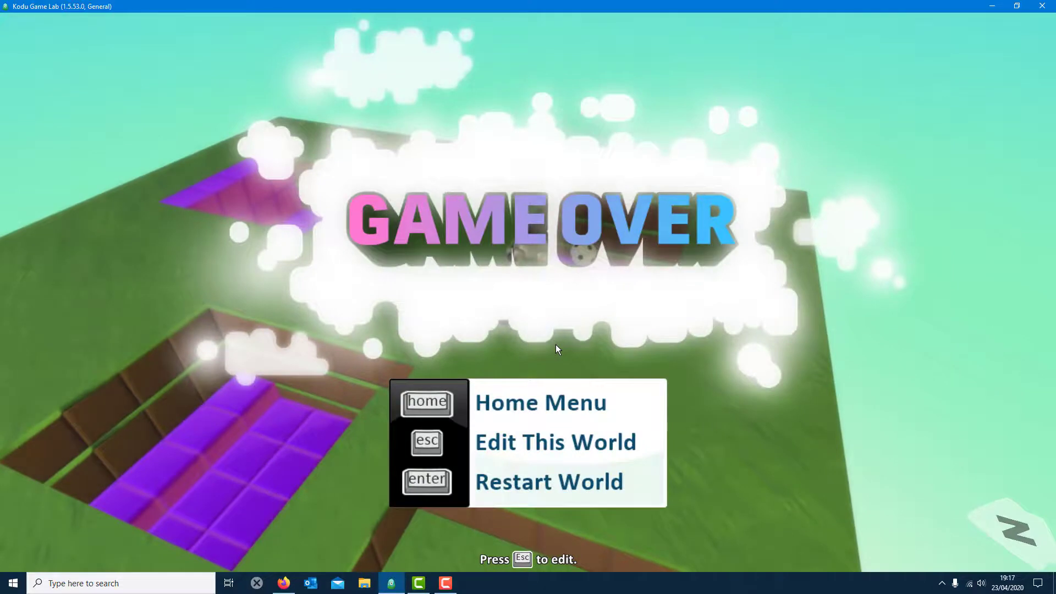
{"action": "key", "text": "Escape"}
Review the ball's two on-land rules, run the world again, and return to editing.
{"action": "left_click", "coordinate": [459, 527]}
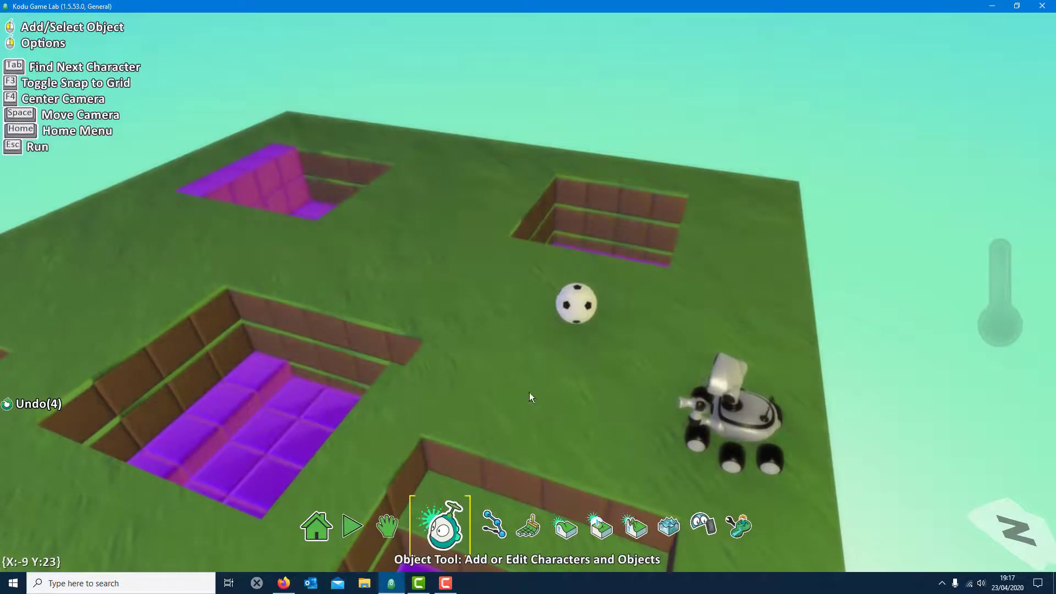
{"action": "right_click", "coordinate": [576, 303]}
{"action": "left_click", "coordinate": [651, 210]}
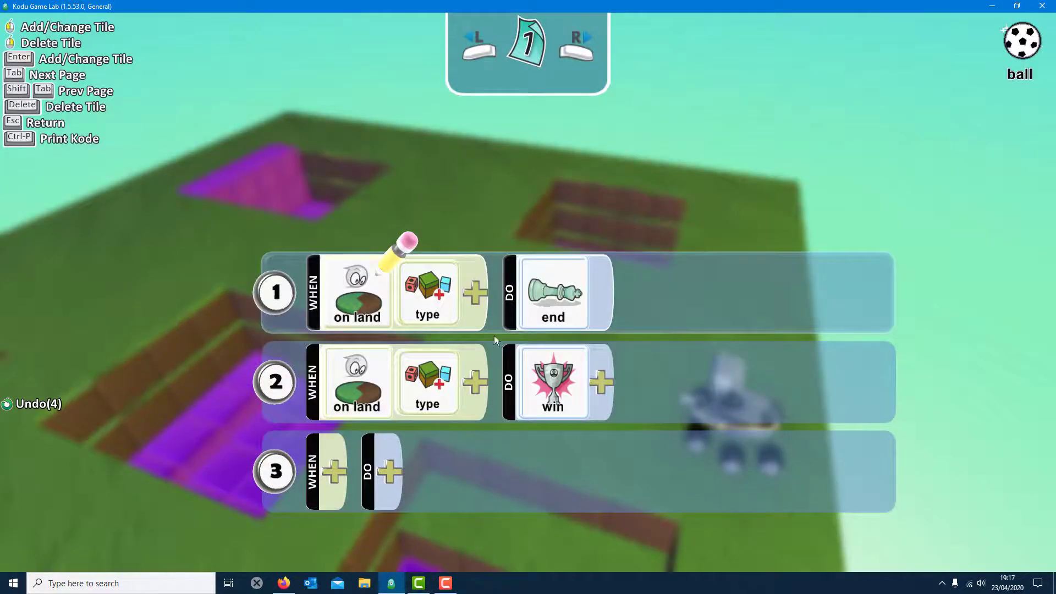
{"action": "key", "text": "Escape"}
{"action": "key", "text": "Escape"}
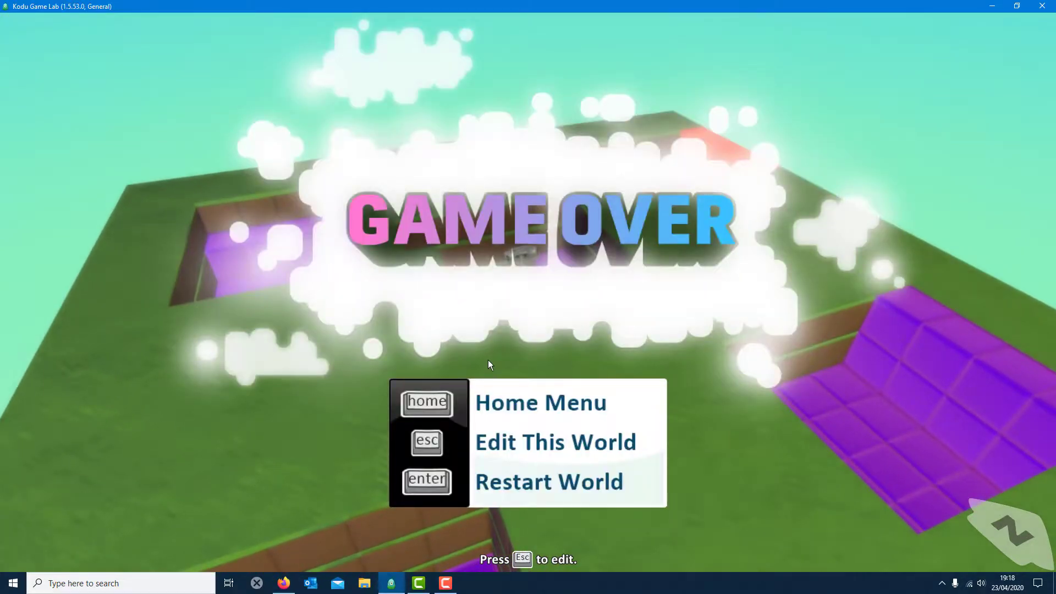
{"action": "key", "text": "Escape"}
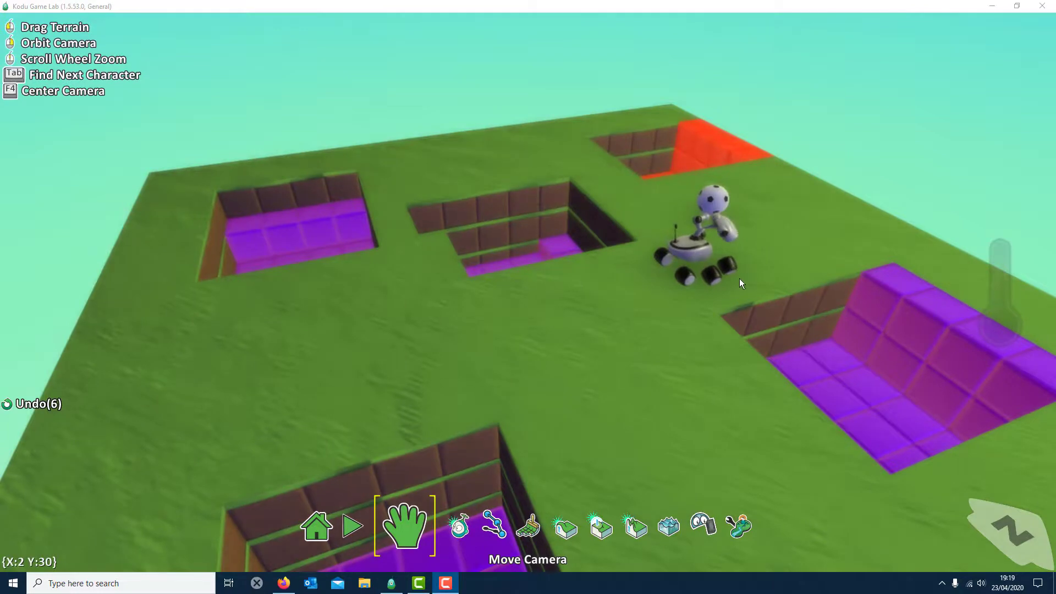
Play the game, steering the rover to push the ball into the red pit, and return to editing.
{"action": "left_click", "coordinate": [358, 530]}
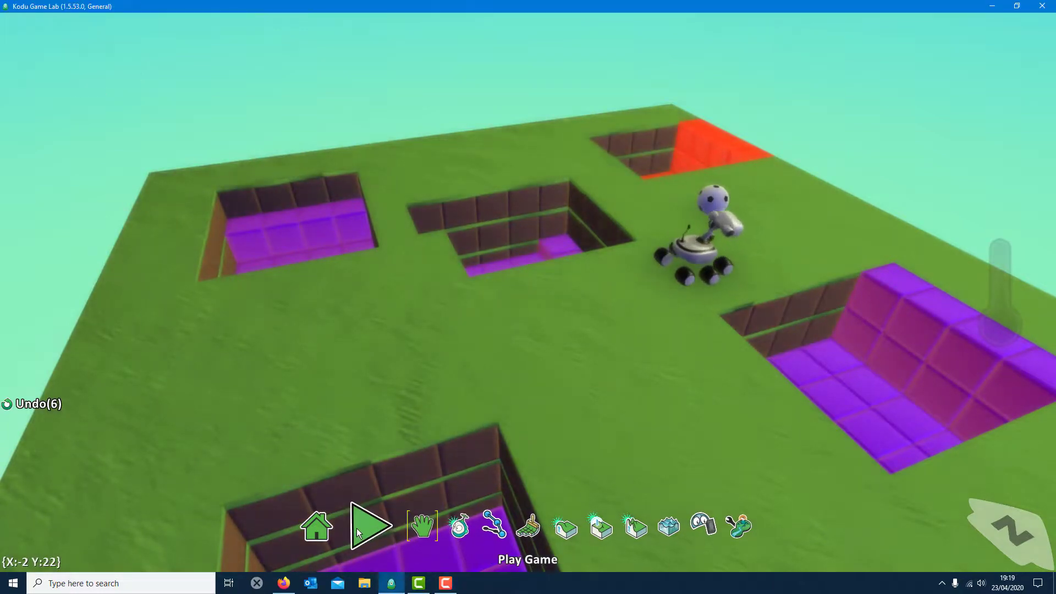
{"action": "left_click", "coordinate": [356, 528]}
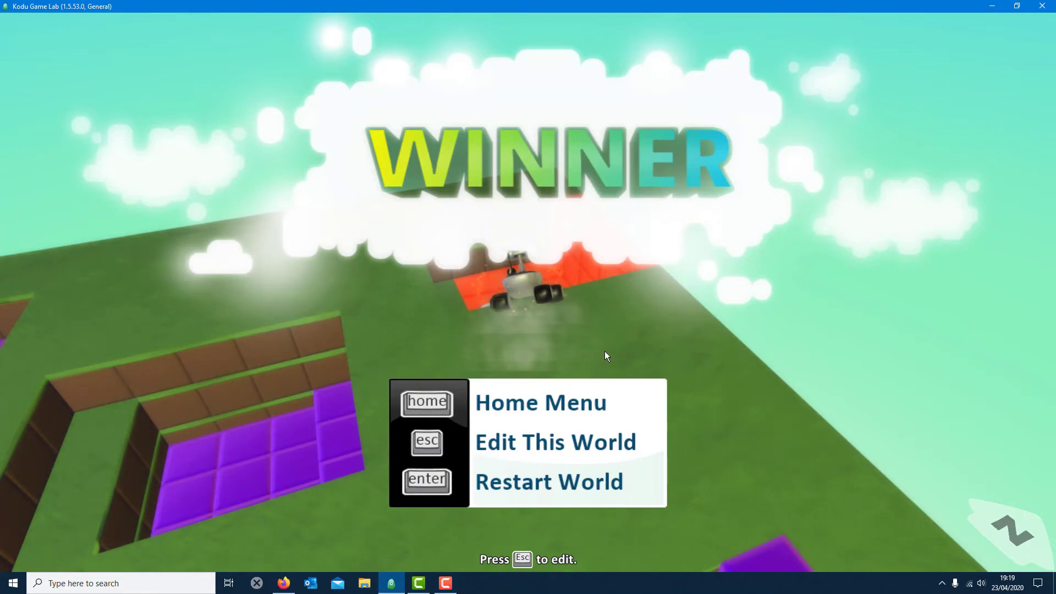
{"action": "key", "text": "Escape"}
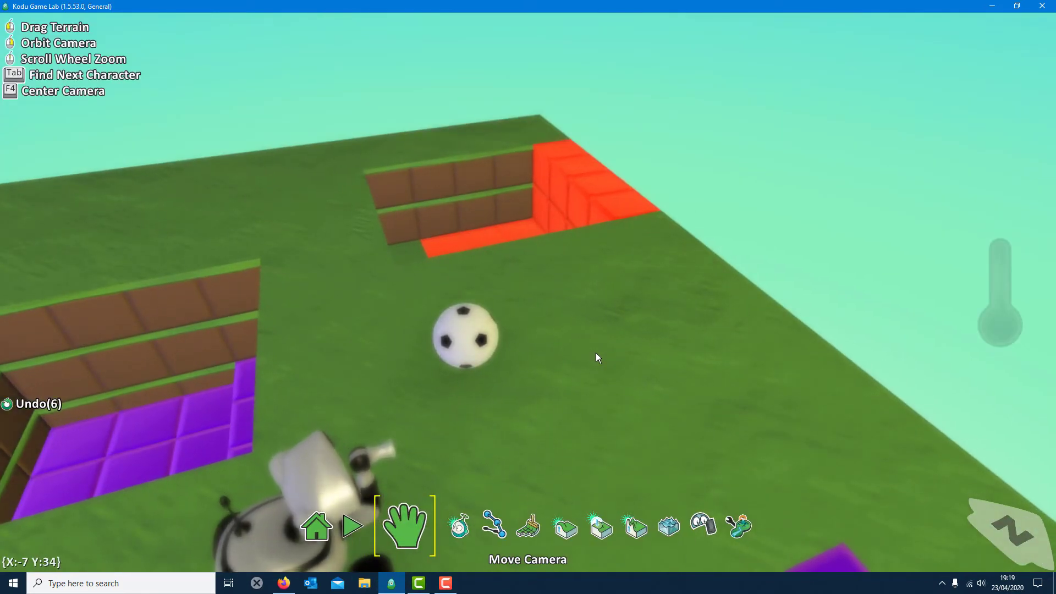